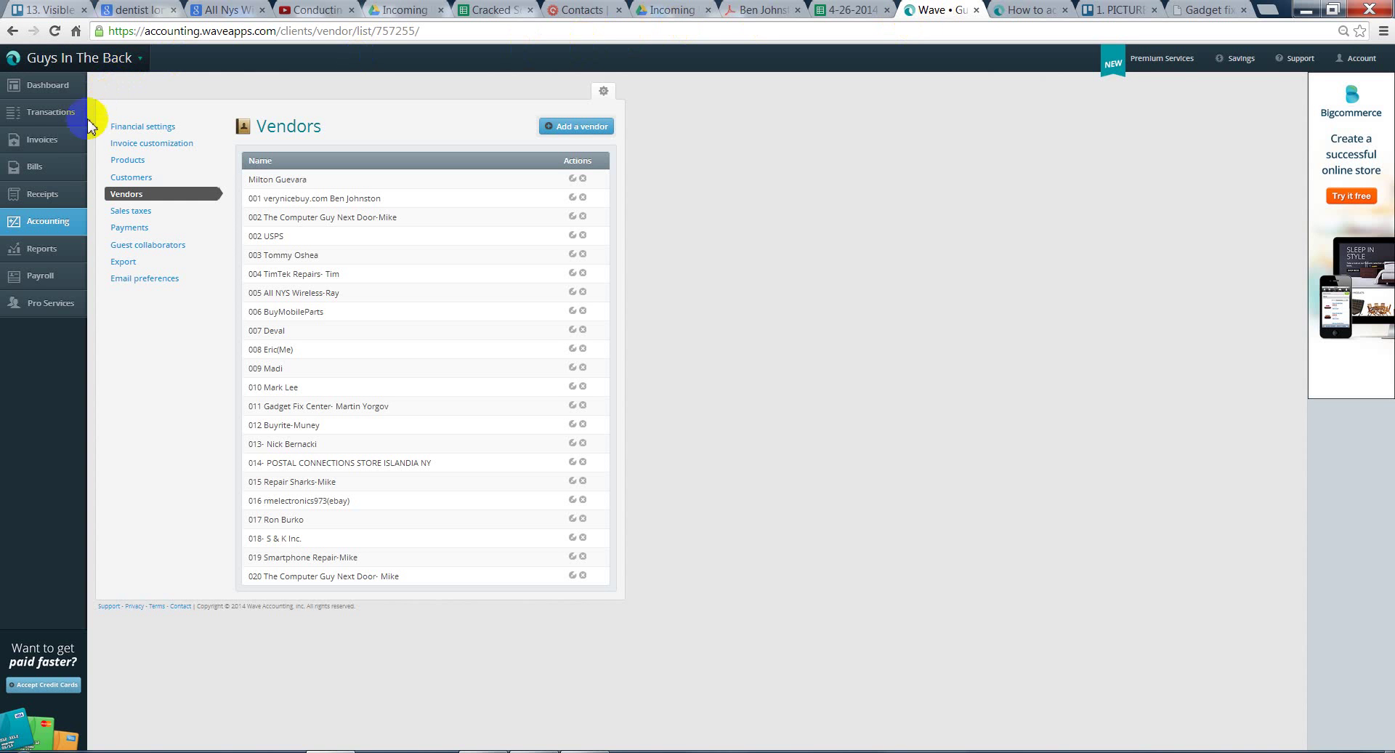
# - Go to Bills and start a new, blank bill
pyautogui.click(43, 173)
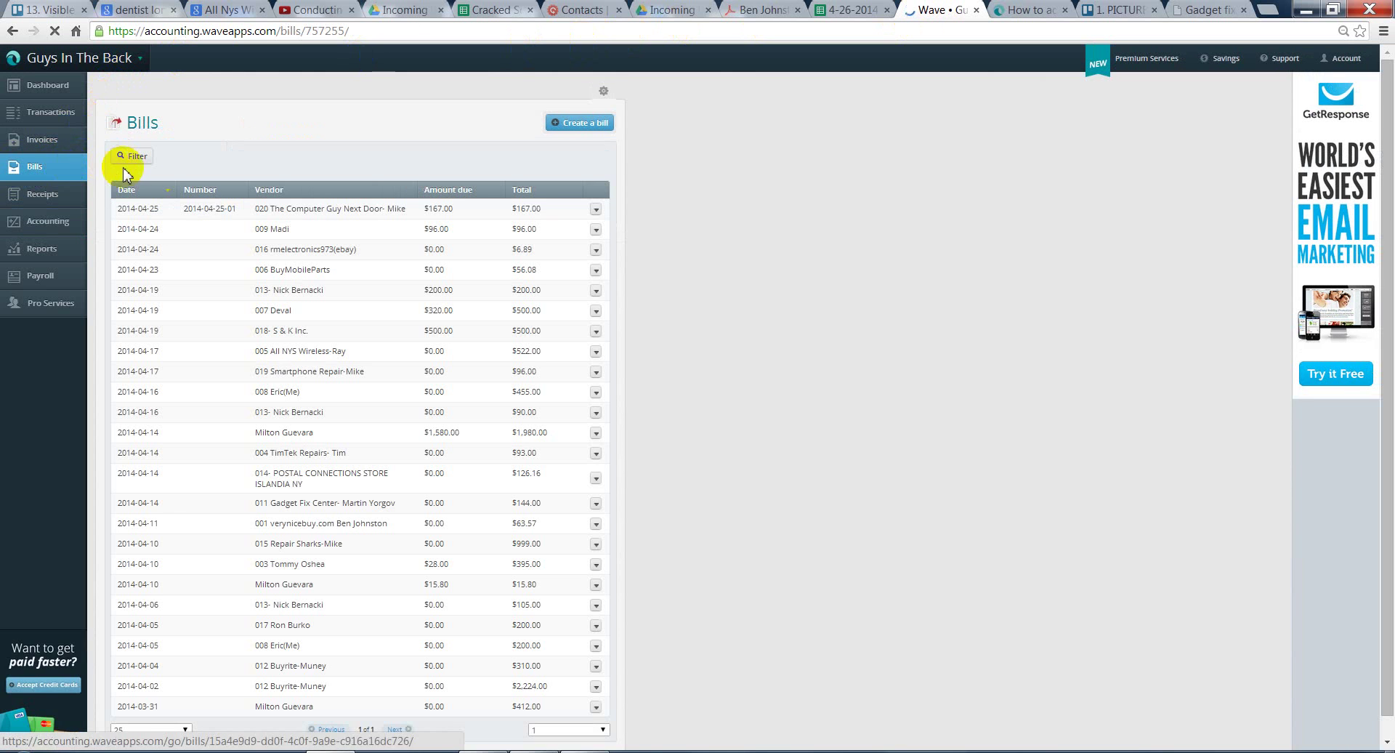
pyautogui.click(587, 128)
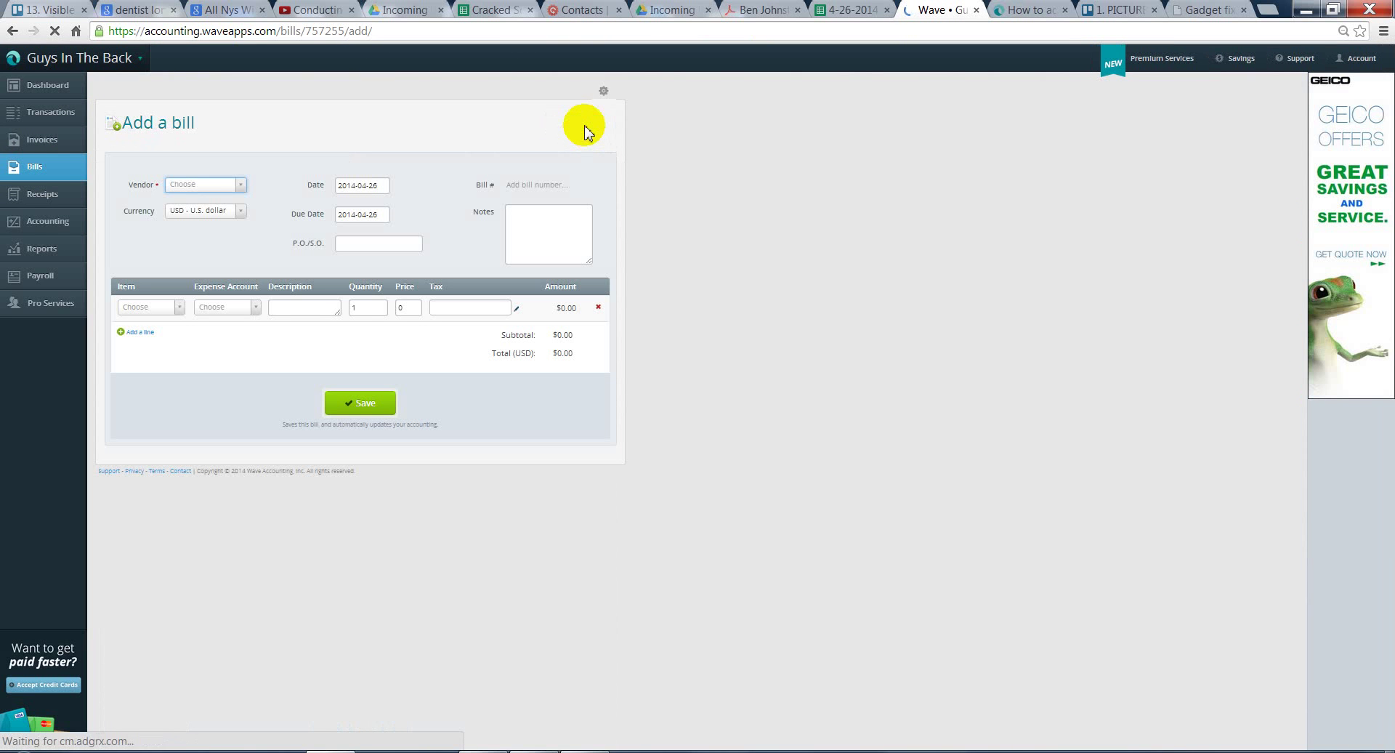
pyautogui.click(550, 186)
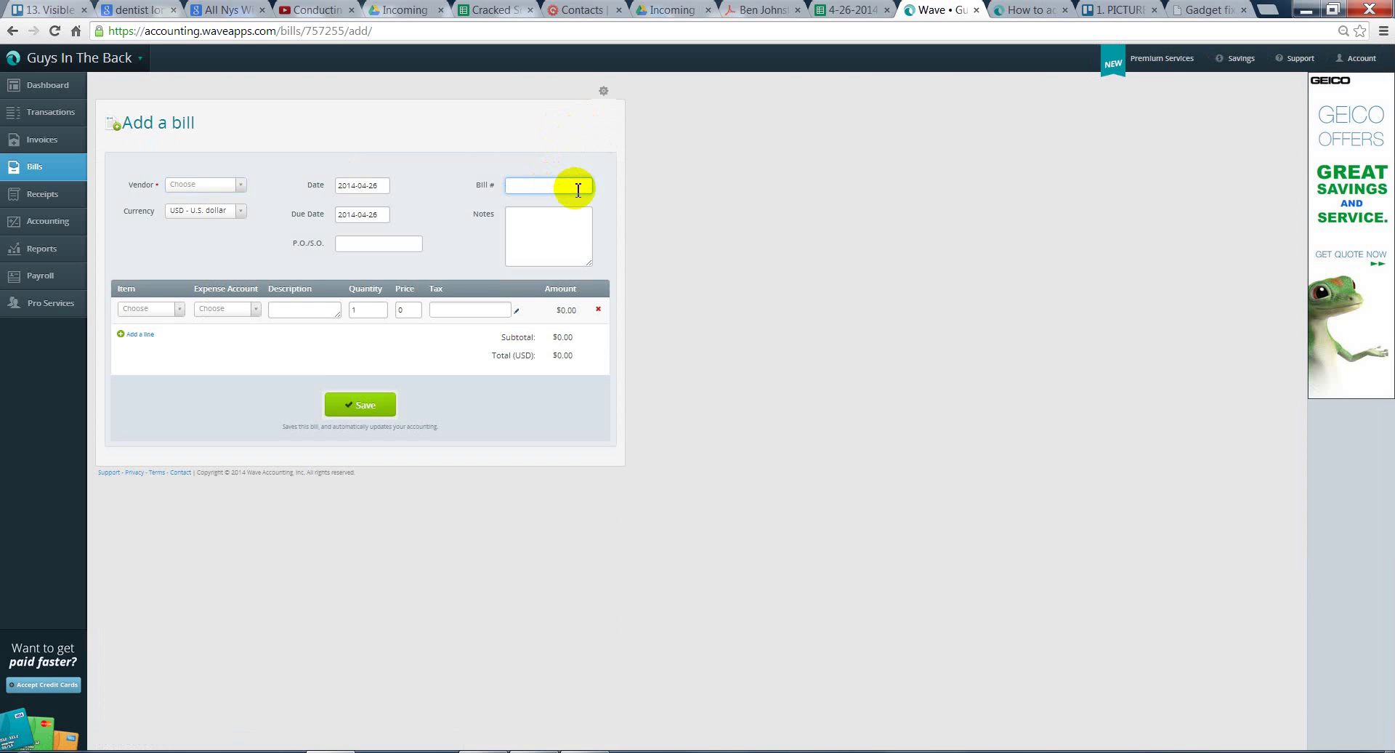
pyautogui.write('2014-04-26')
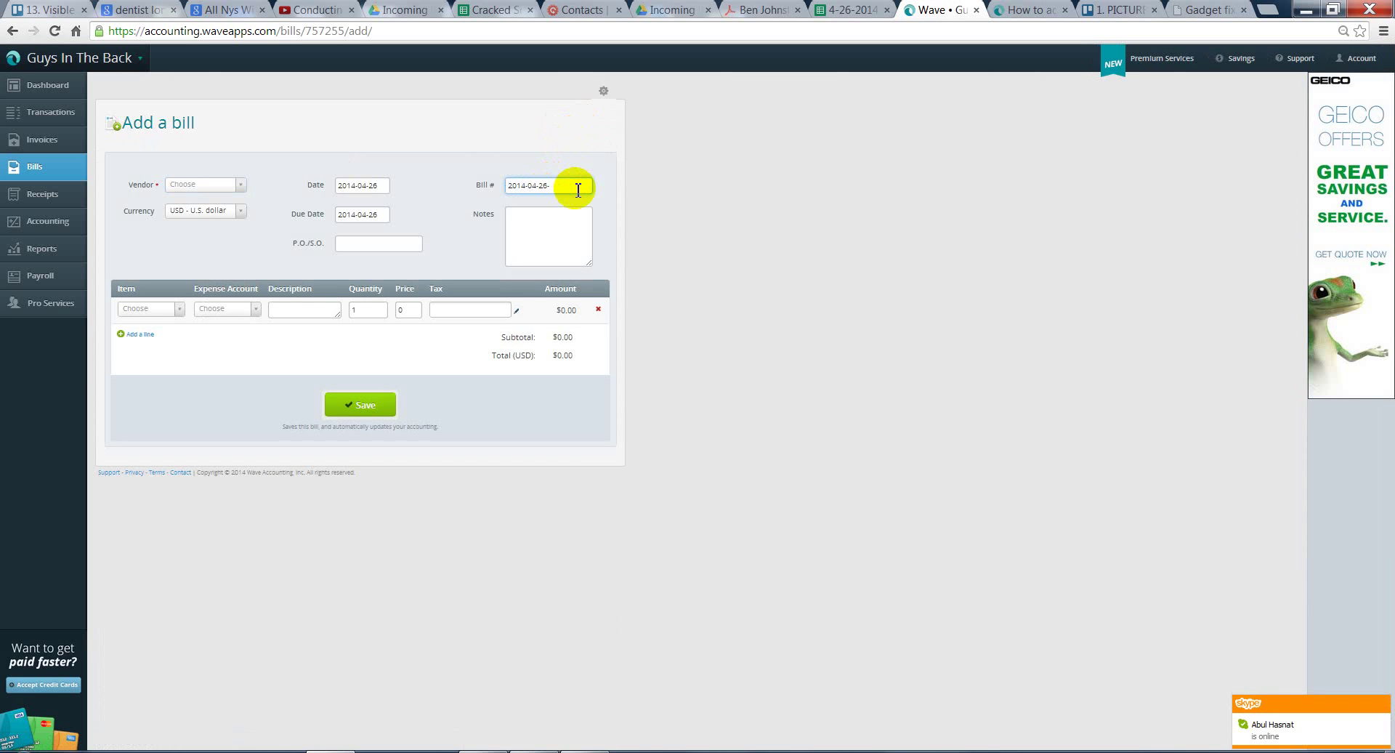
pyautogui.write('-01')
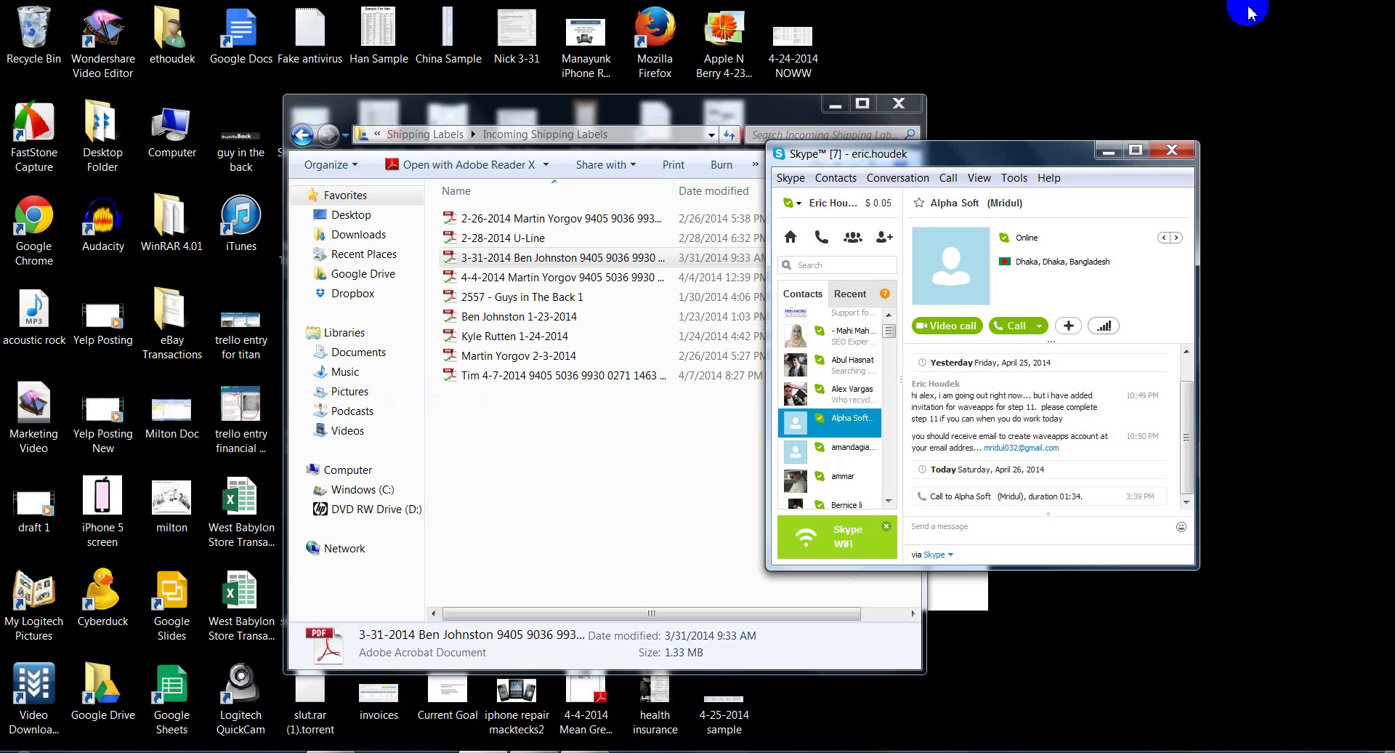
# - Restore the Chrome window from the taskbar to bring the bill form back
pyautogui.click(358, 748)
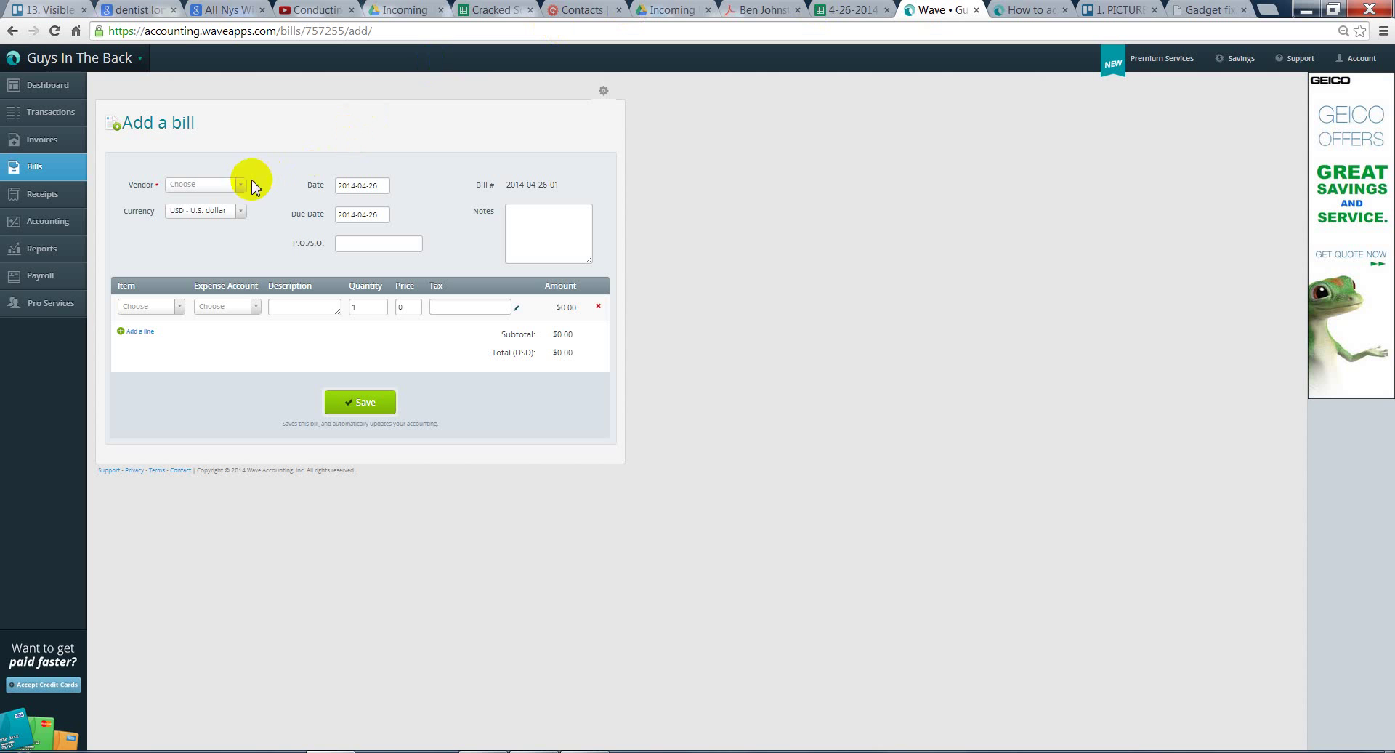
# - Search the vendor list for 'EZ' and, finding none, start adding a new vendor
pyautogui.click(242, 187)
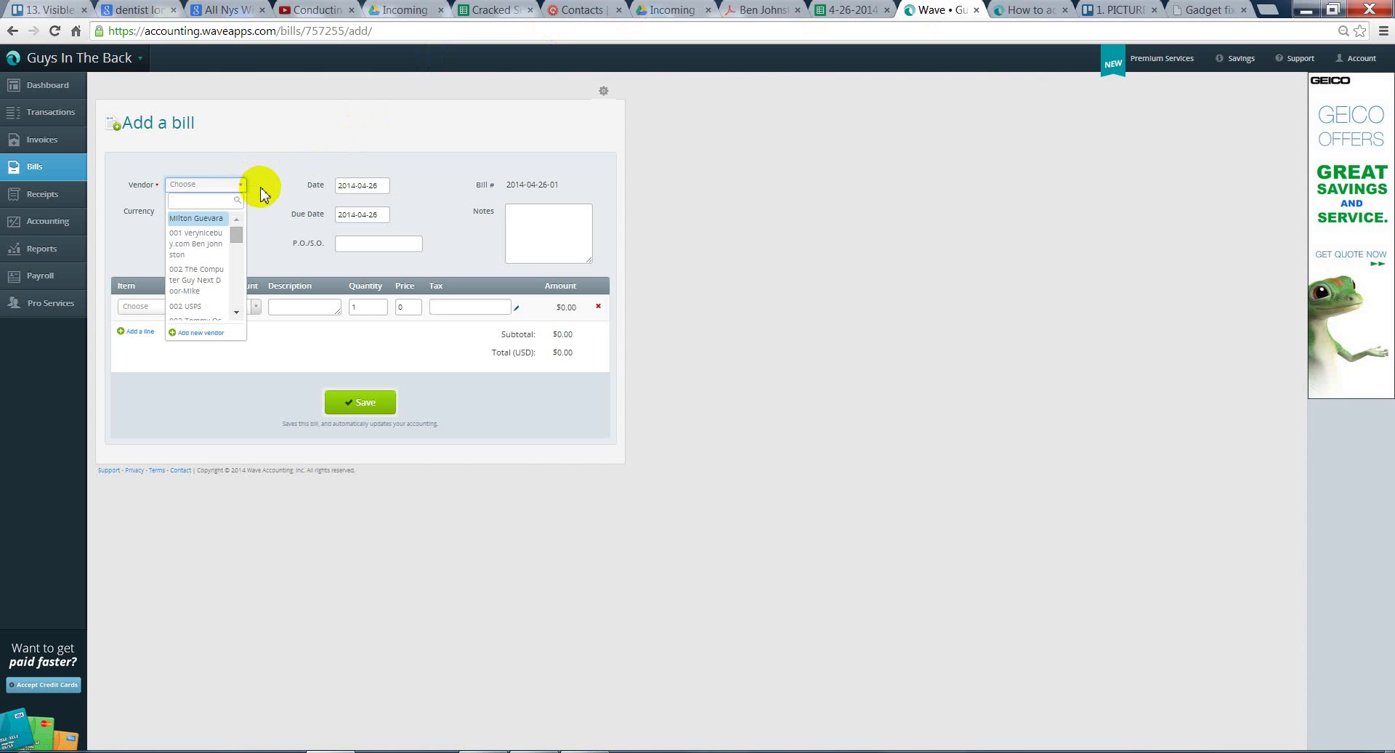
pyautogui.write('E')
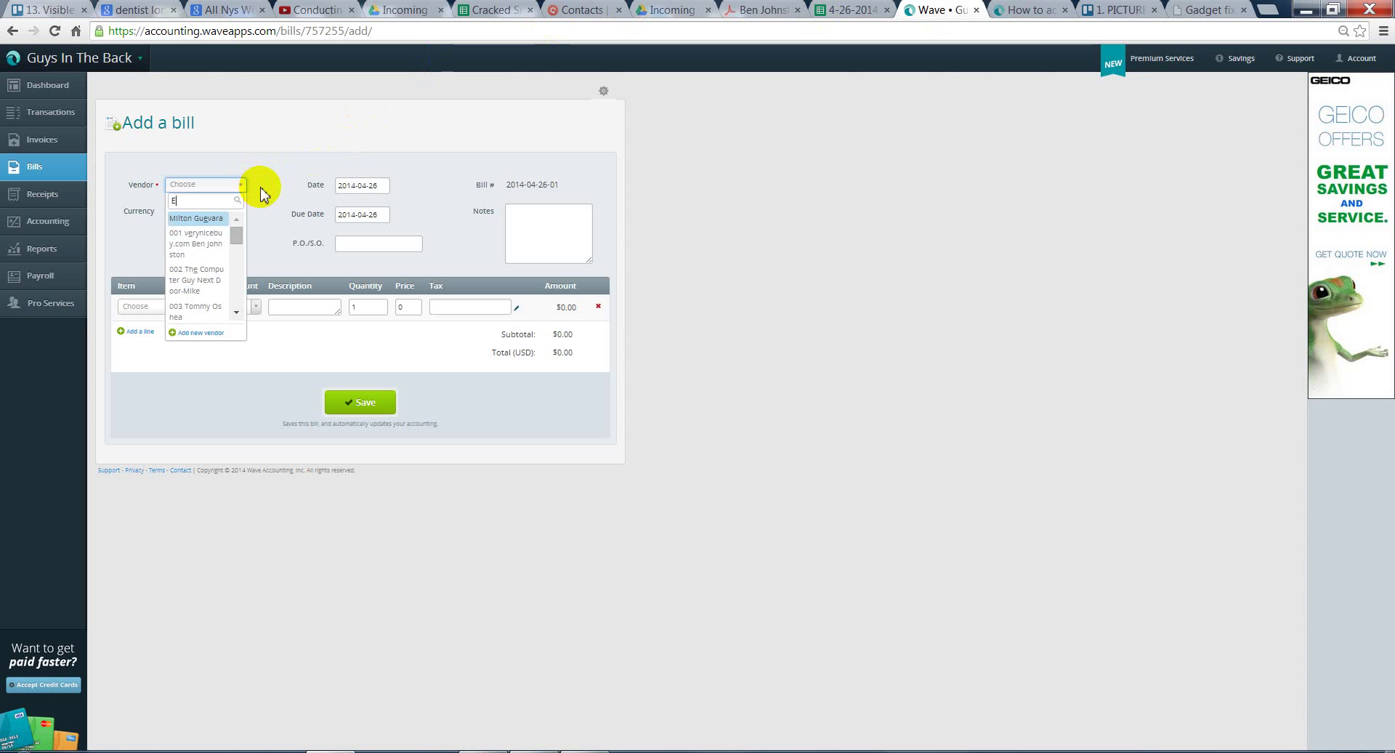
pyautogui.write('Z')
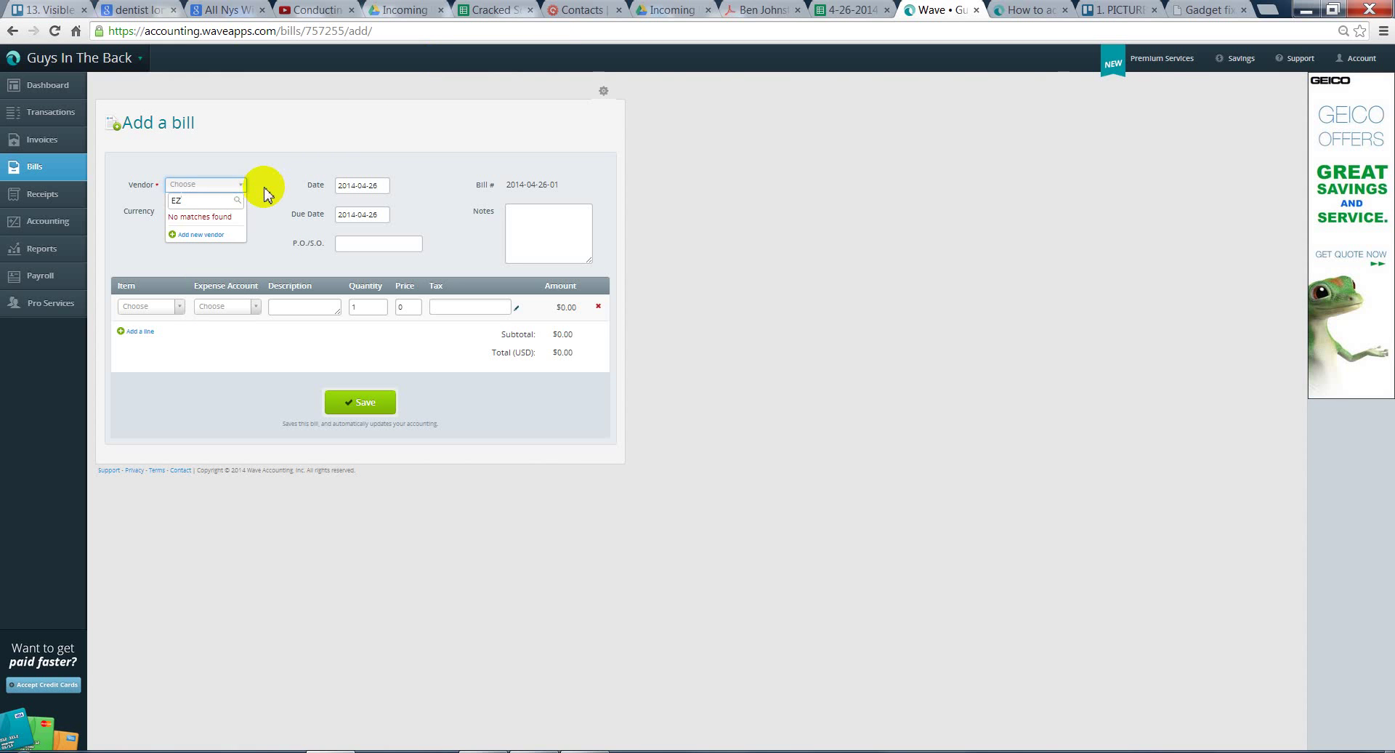
pyautogui.click(208, 235)
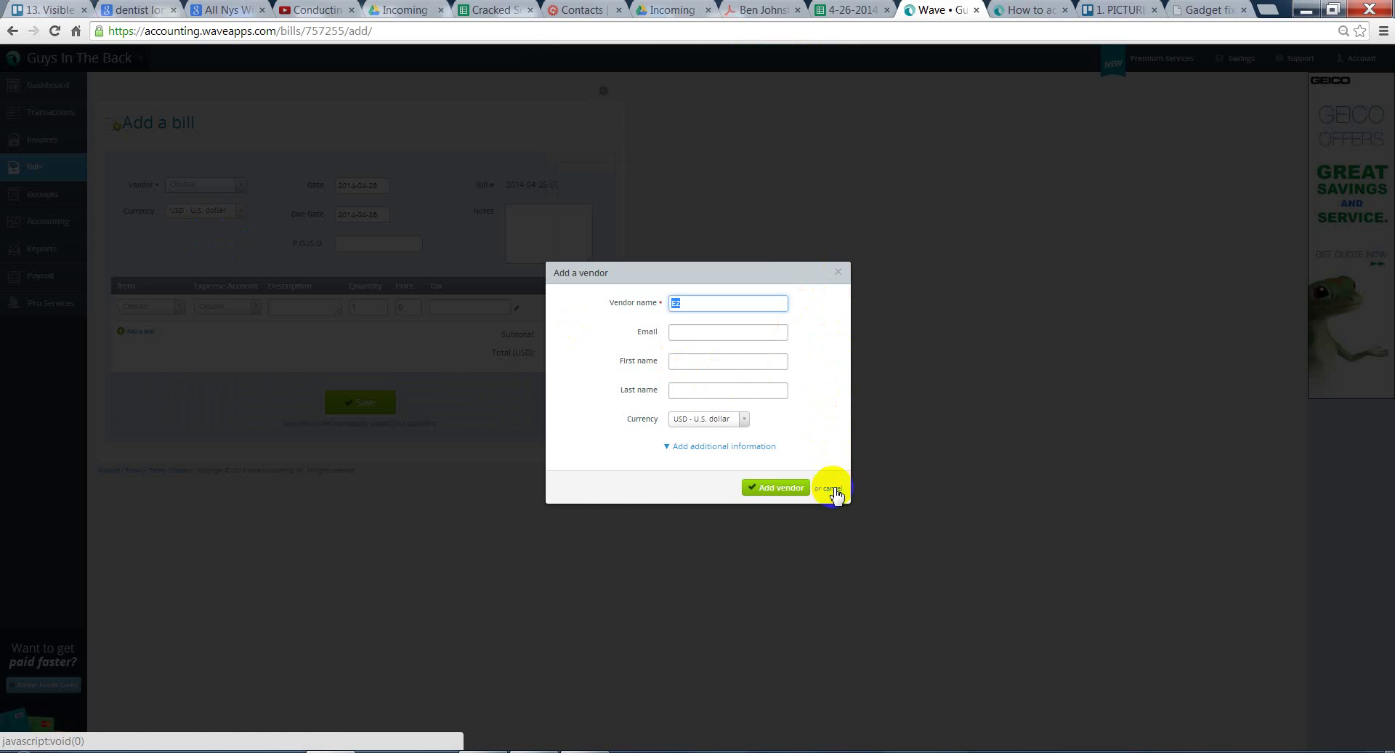
# - Cancel the Add a vendor dialog and return to the bill
pyautogui.click(831, 488)
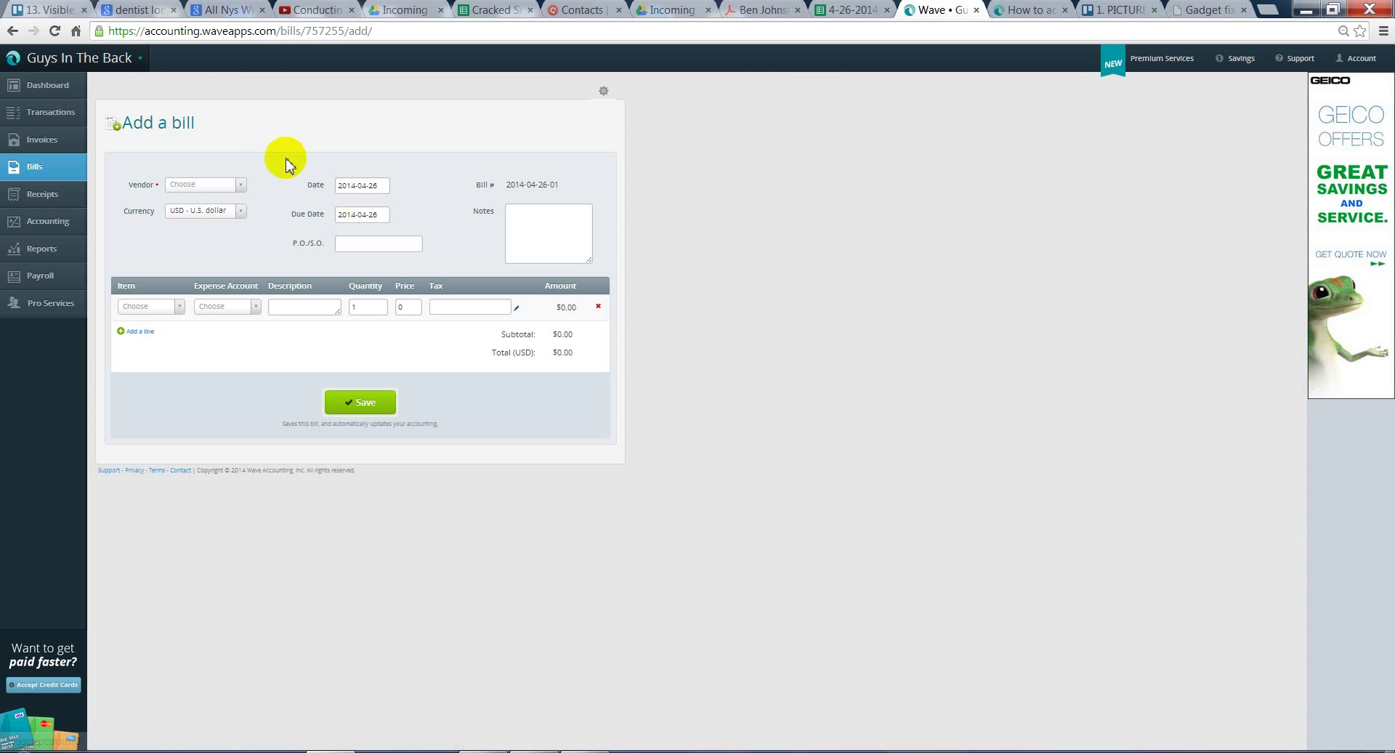
# - Browse the vendor list and close it without choosing a vendor
pyautogui.click(242, 186)
pyautogui.moveTo(236, 235); pyautogui.dragTo(238, 304)
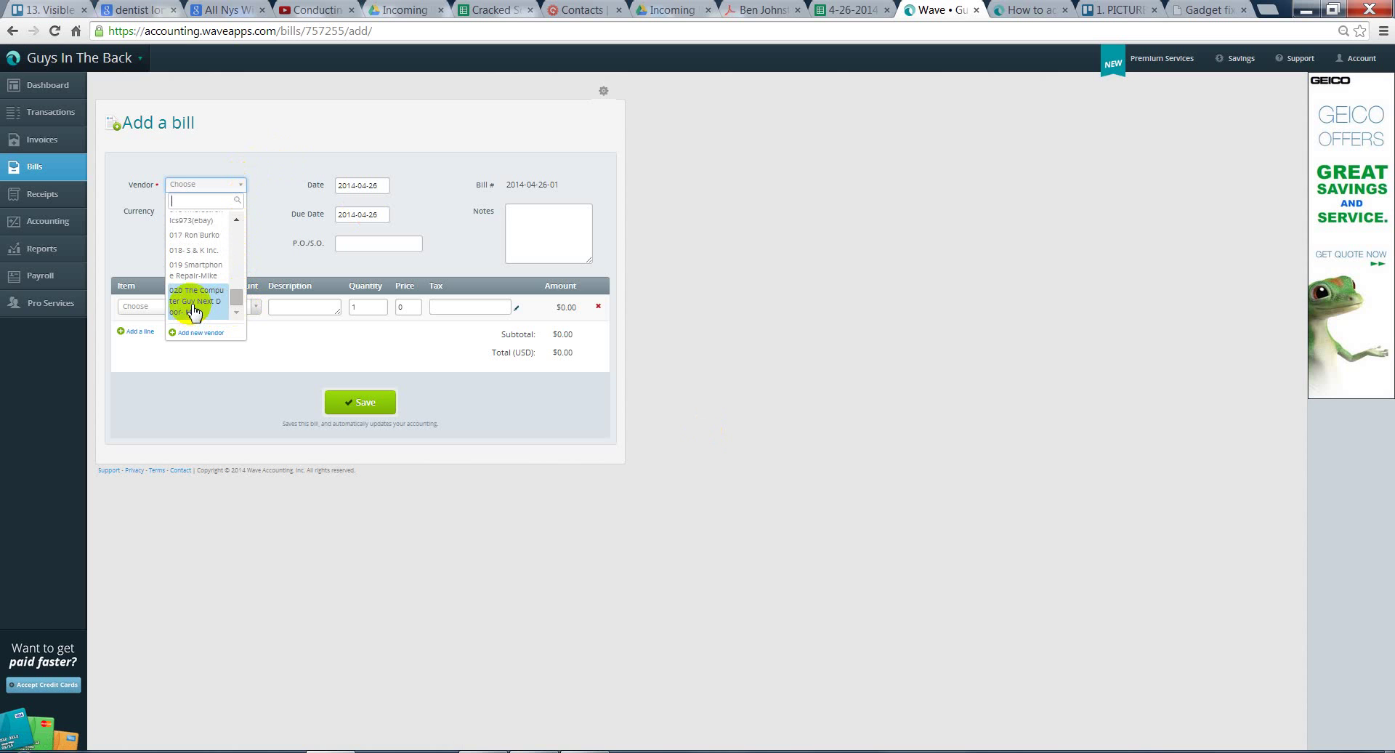
pyautogui.click(260, 175)
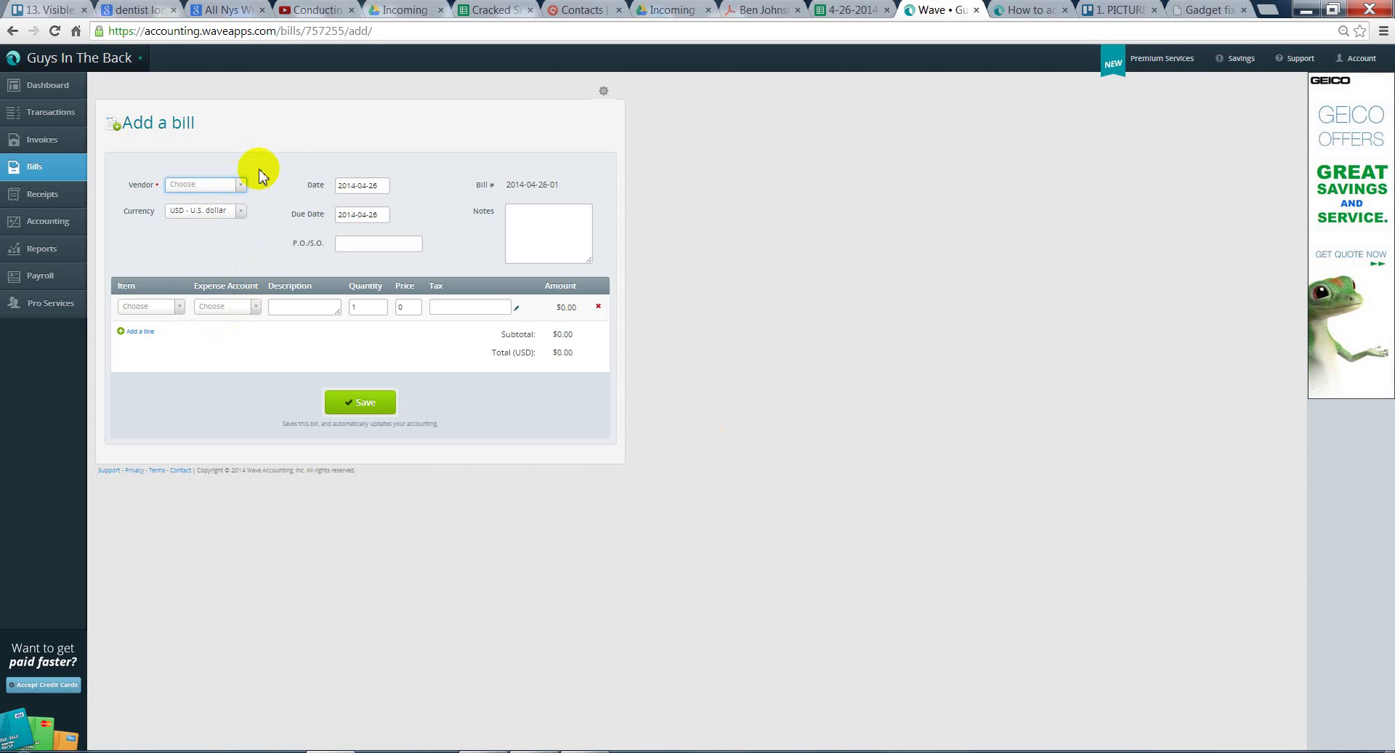
# - Open a new vendor form, enter '021' as the vendor name, then switch browser tabs
pyautogui.click(240, 185)
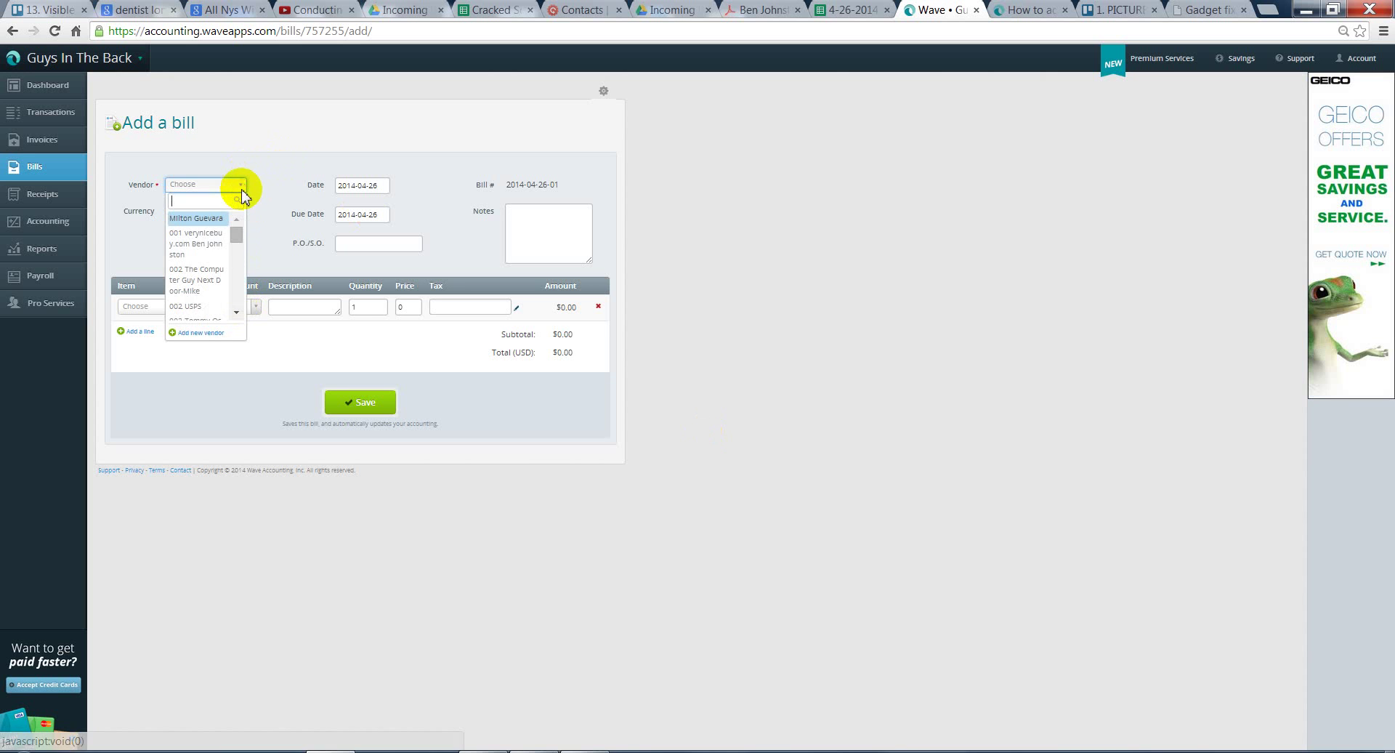
pyautogui.click(212, 335)
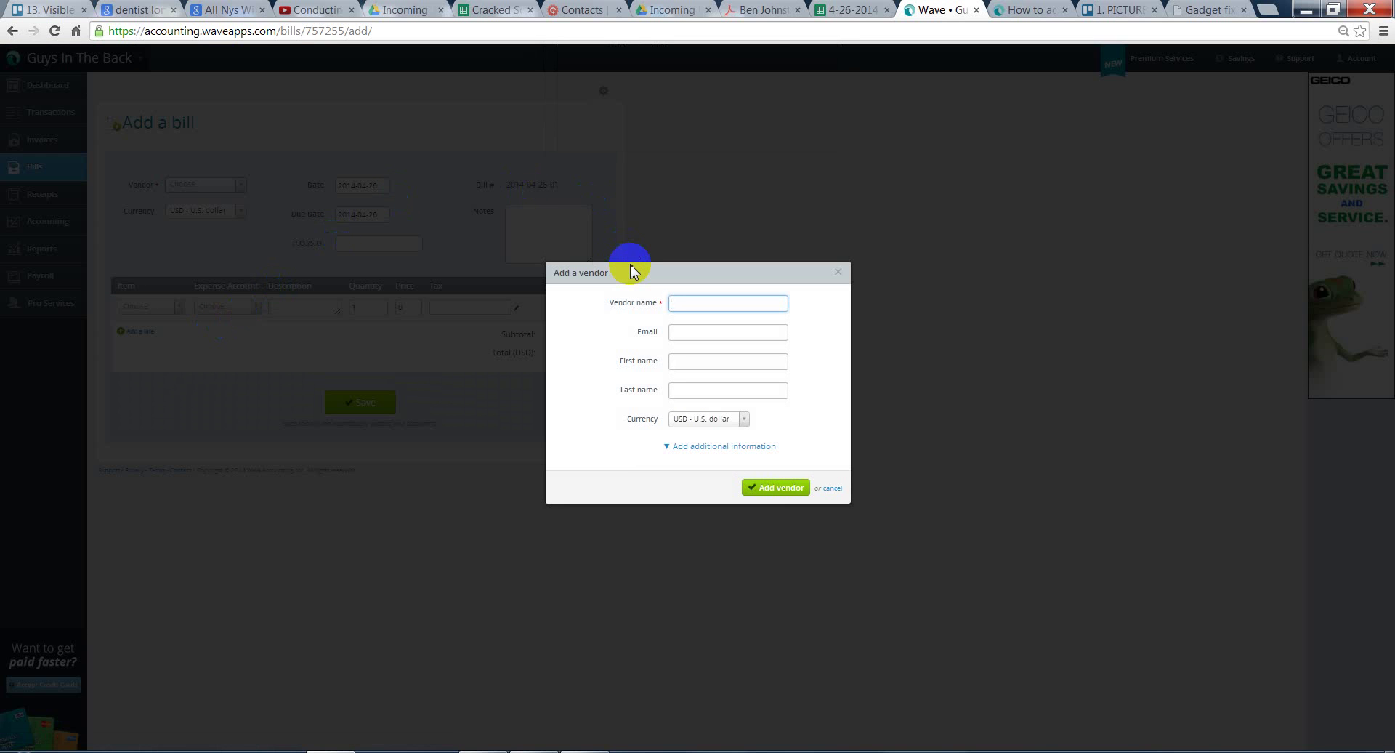
pyautogui.write('021')
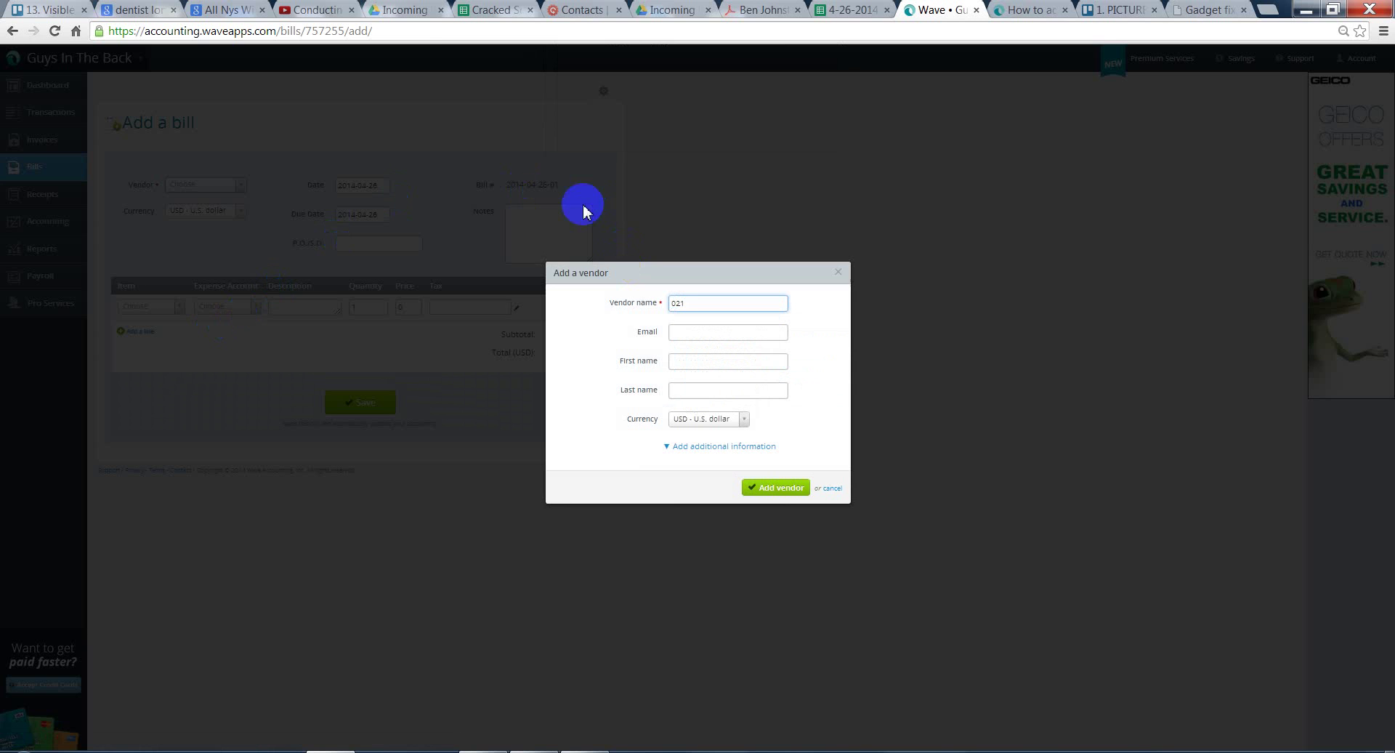
pyautogui.click(26, 10)
# - Look through the other tabs, including Wave's help article on vendors, then return to Wave
pyautogui.click(154, 9)
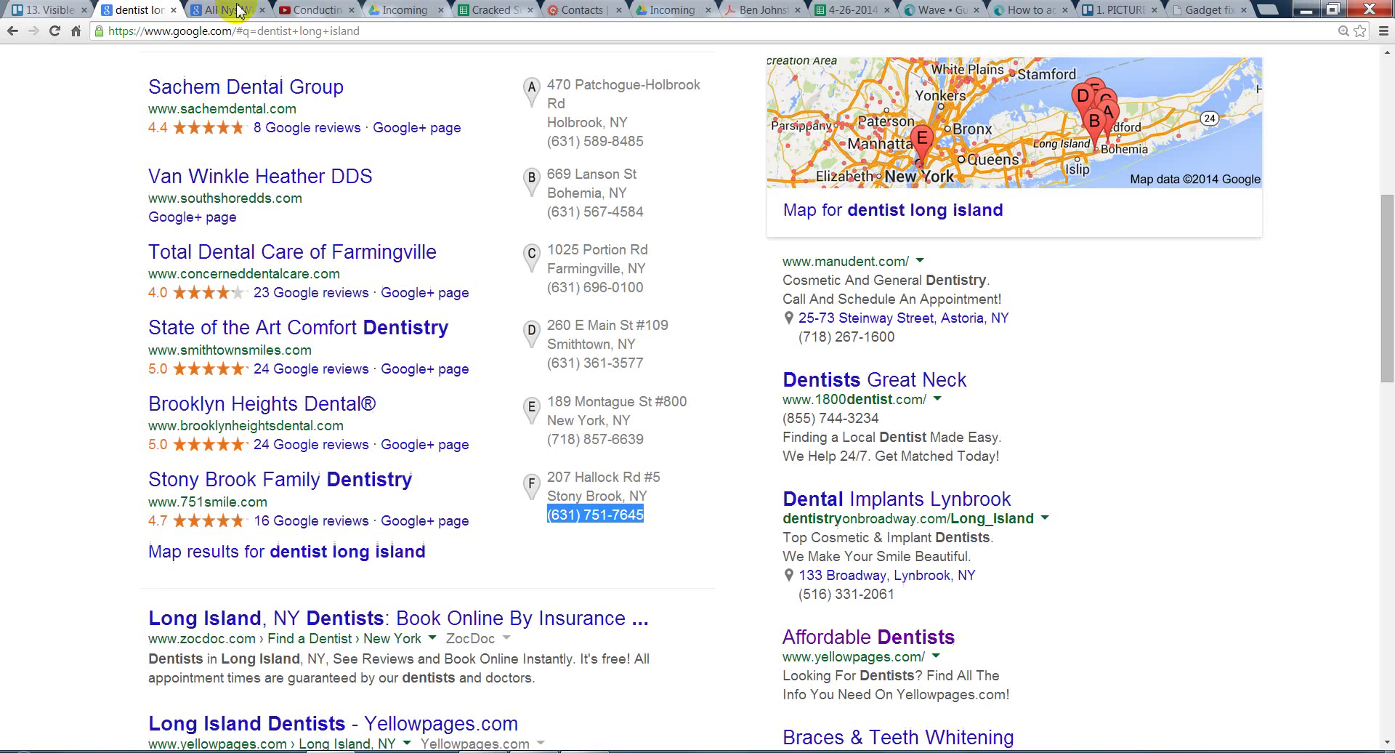
pyautogui.click(229, 10)
pyautogui.click(327, 12)
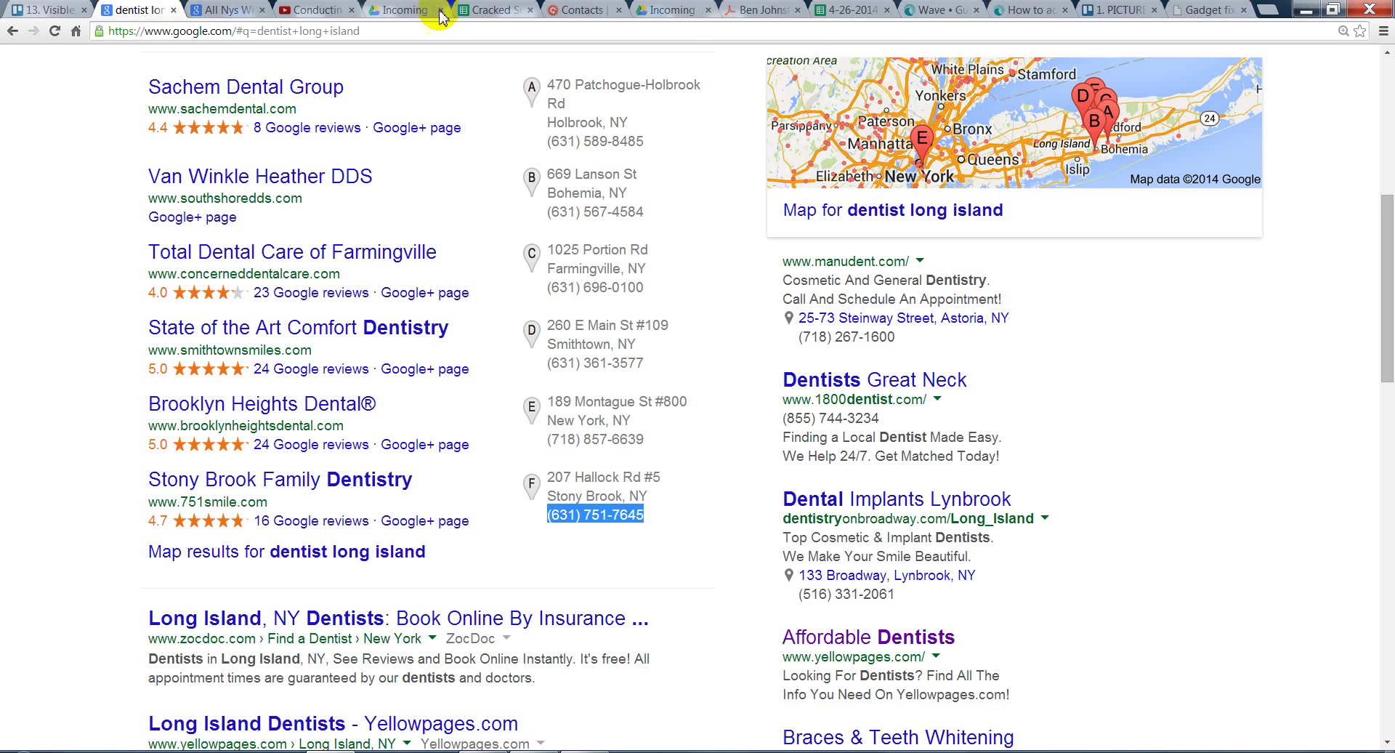
pyautogui.click(1019, 16)
pyautogui.click(937, 10)
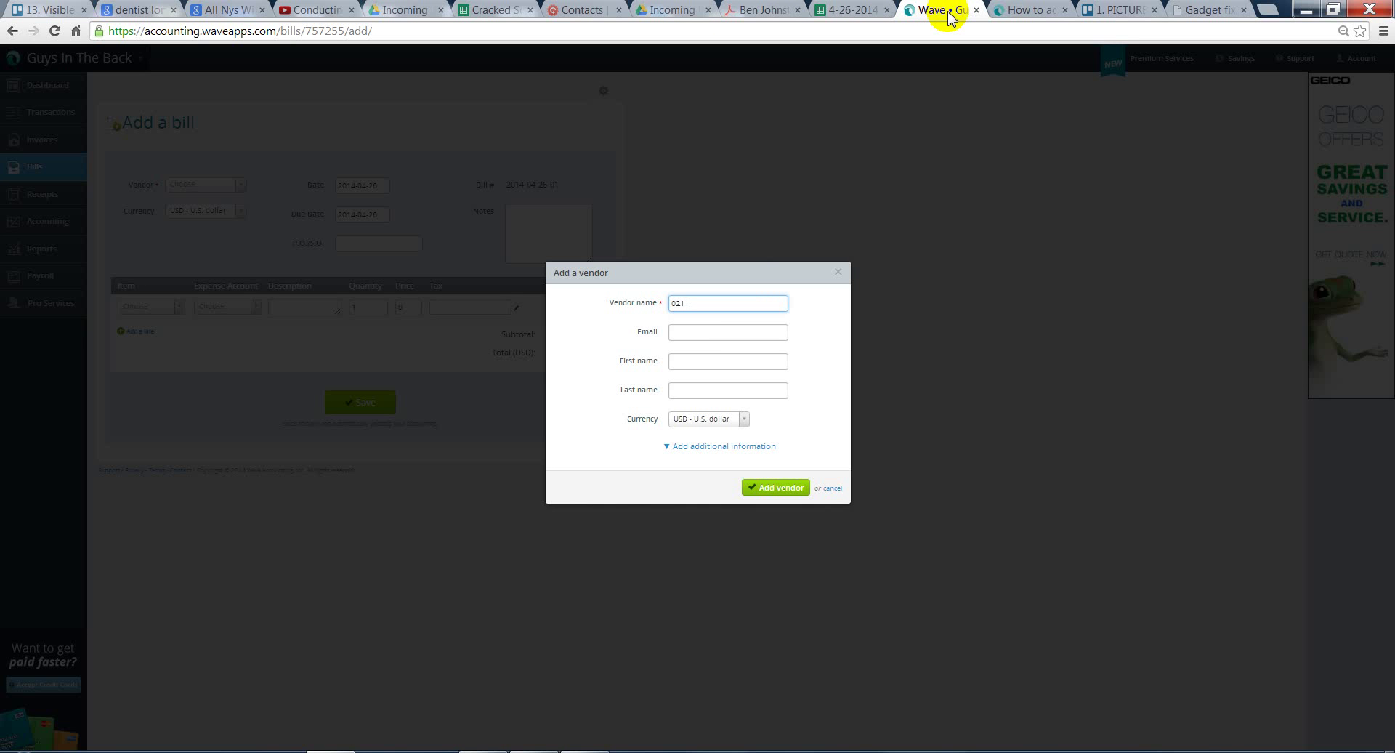
# - Complete the vendor name as '021 EZ Wireless-' plus the contact's first name, fixing typos
pyautogui.write('X')
pyautogui.press('BackSpace')
pyautogui.write('Z WIrle')
pyautogui.press('BackSpace')
pyautogui.press('BackSpace')
pyautogui.press('BackSpace')
pyautogui.press('BackSpace')
pyautogui.write('reless- Alex')
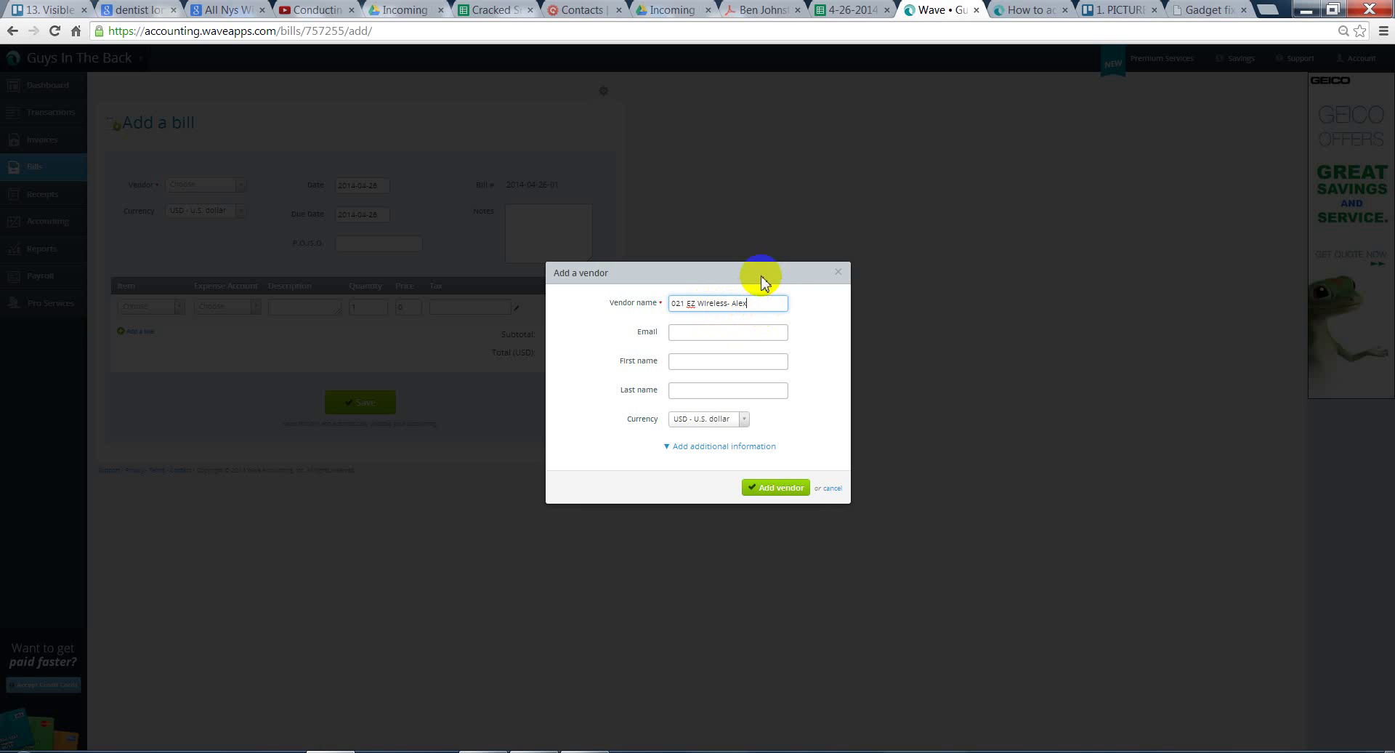
# - Expand the address fields and enter the vendor's street address and city, Brooklyn
pyautogui.click(702, 450)
pyautogui.moveTo(840, 384); pyautogui.dragTo(842, 421)
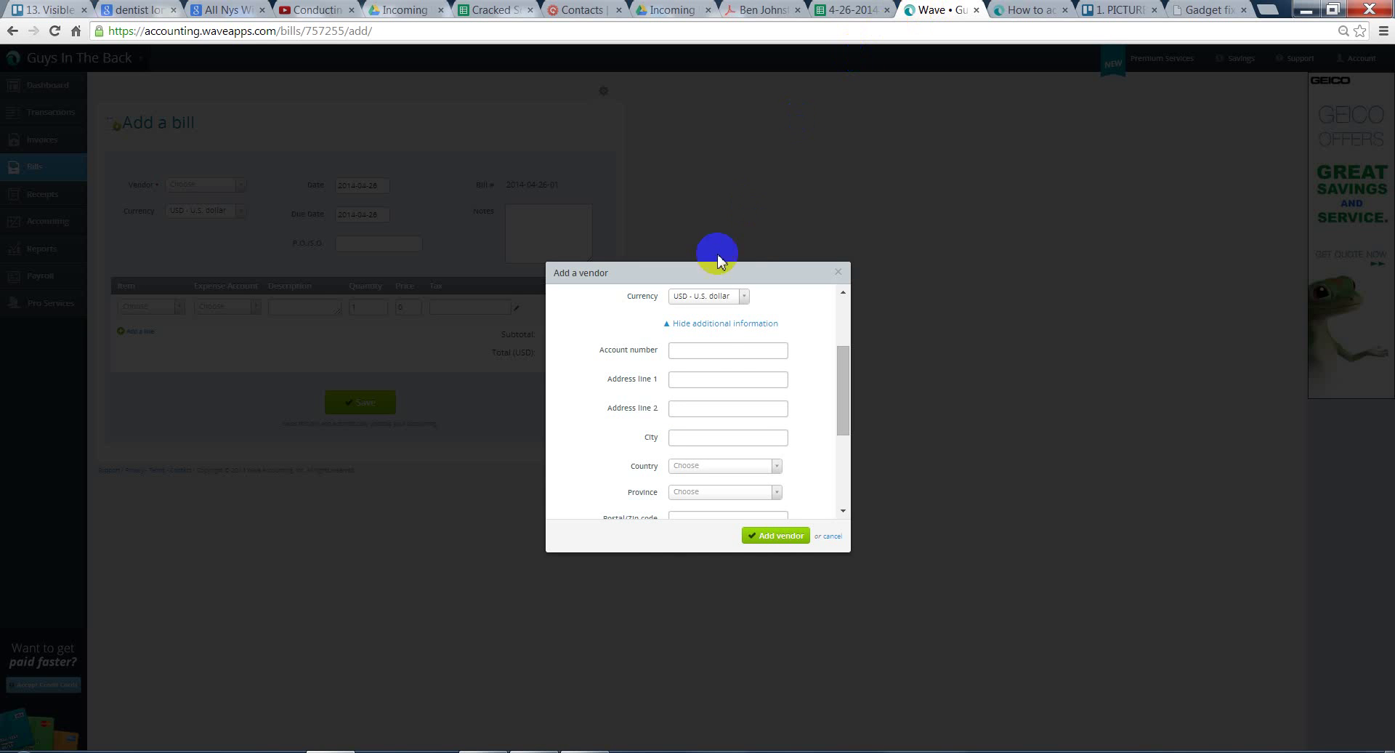
pyautogui.click(752, 381)
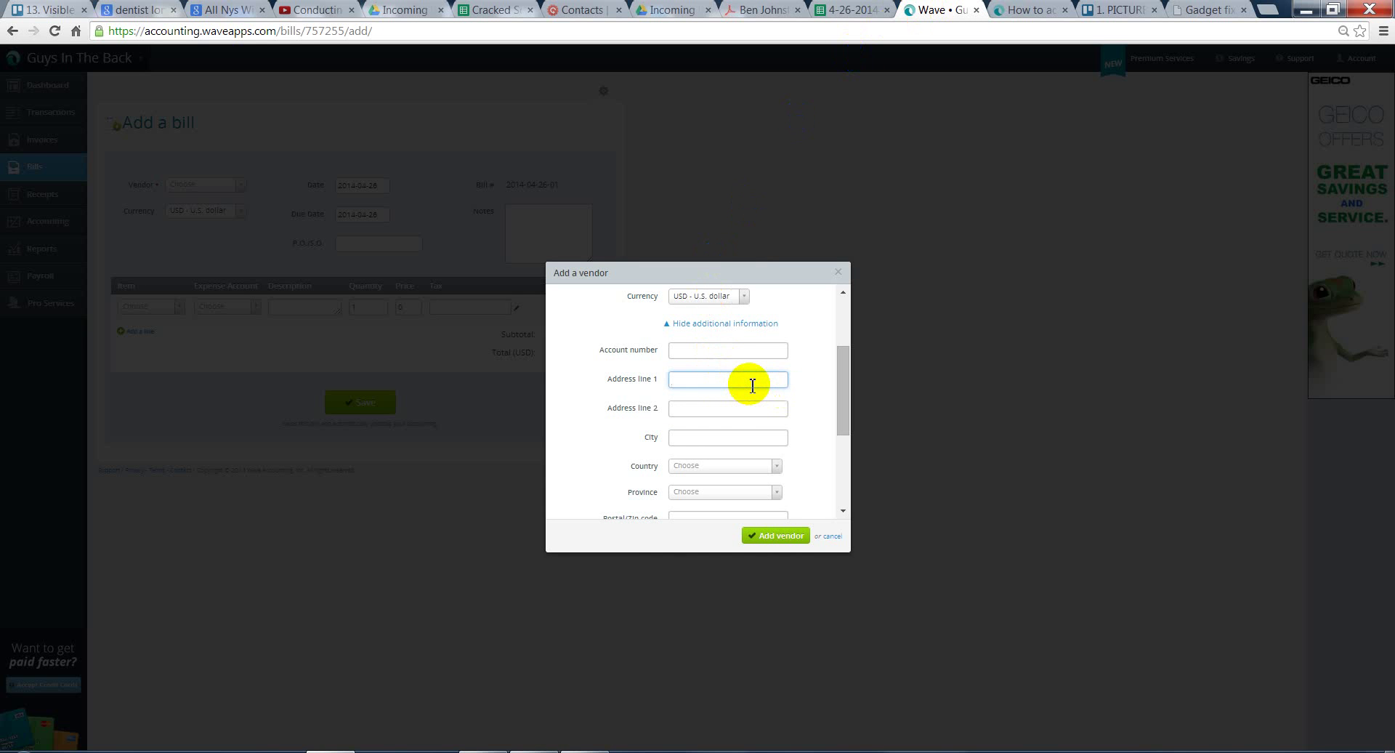
pyautogui.click(763, 436)
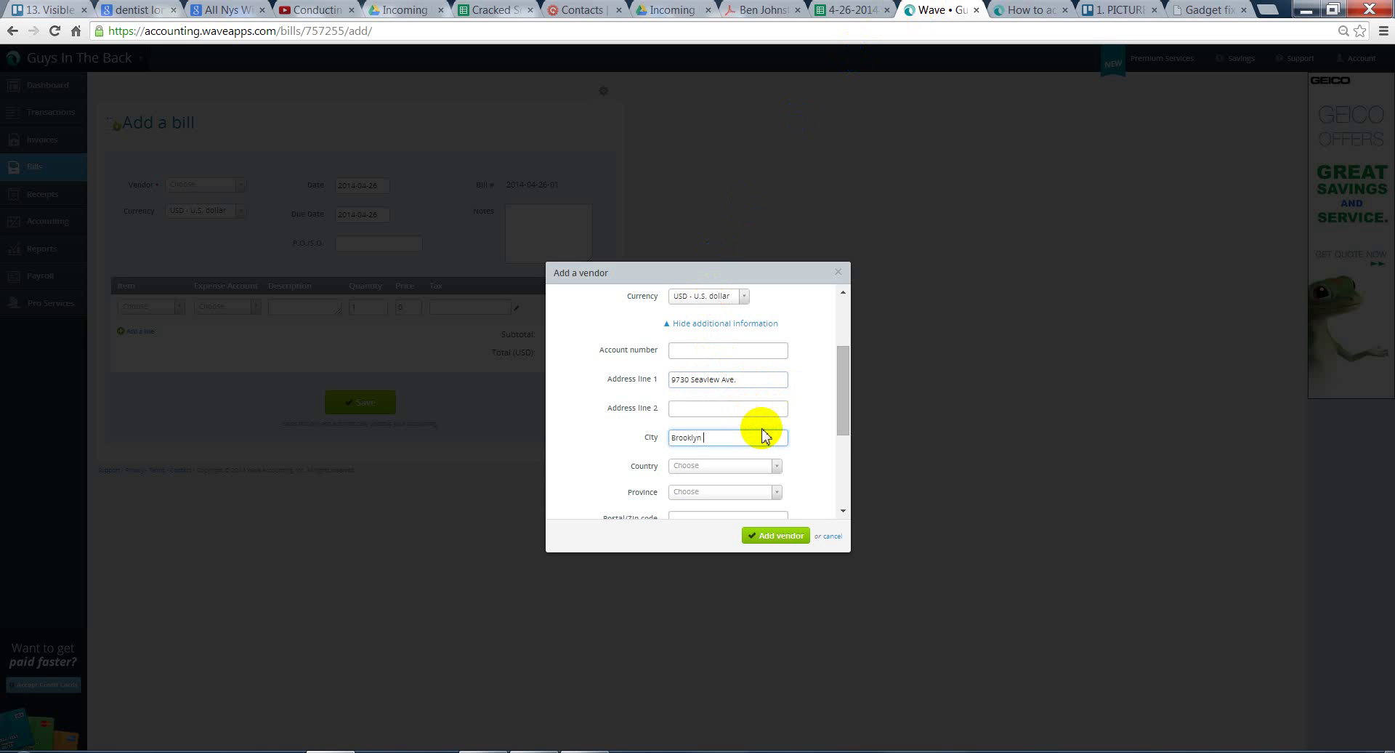
pyautogui.moveTo(841, 425); pyautogui.dragTo(834, 473)
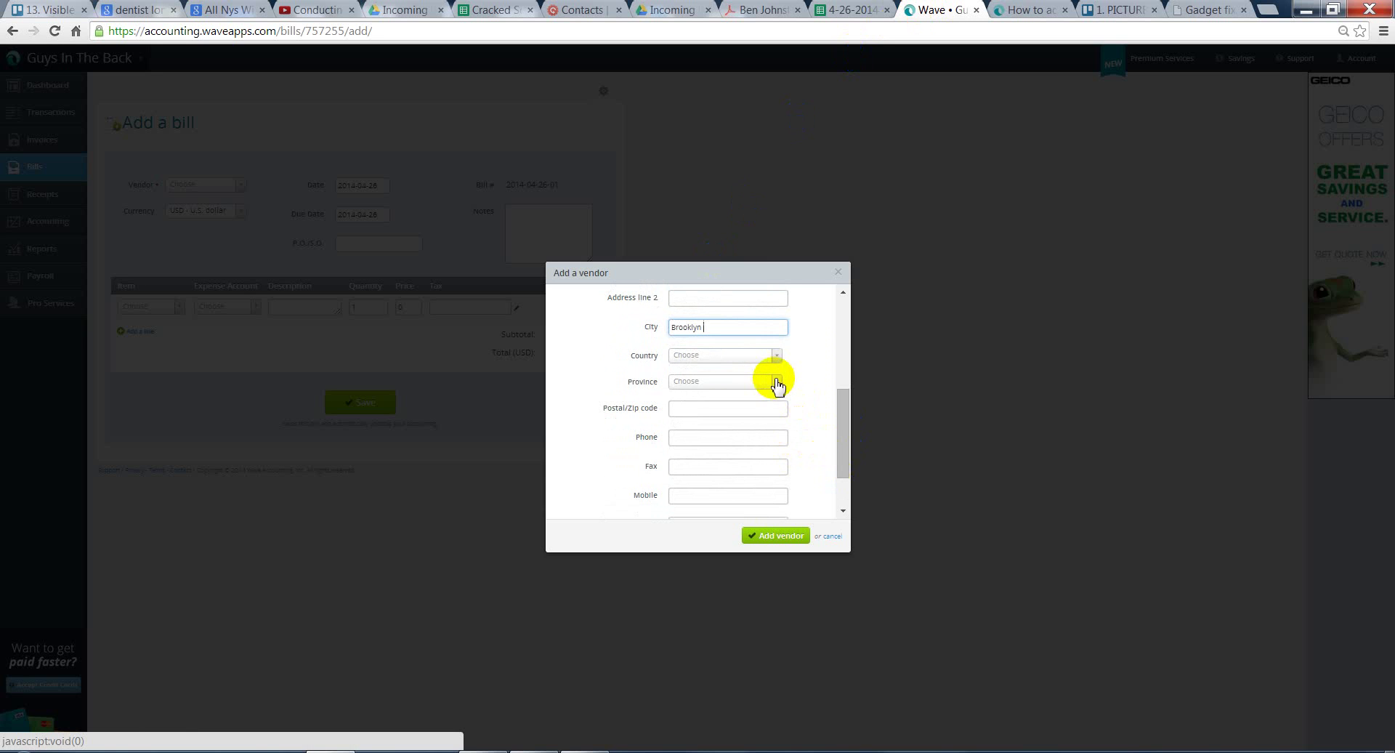
# - Set the vendor's country to United States and province to New York
pyautogui.click(777, 357)
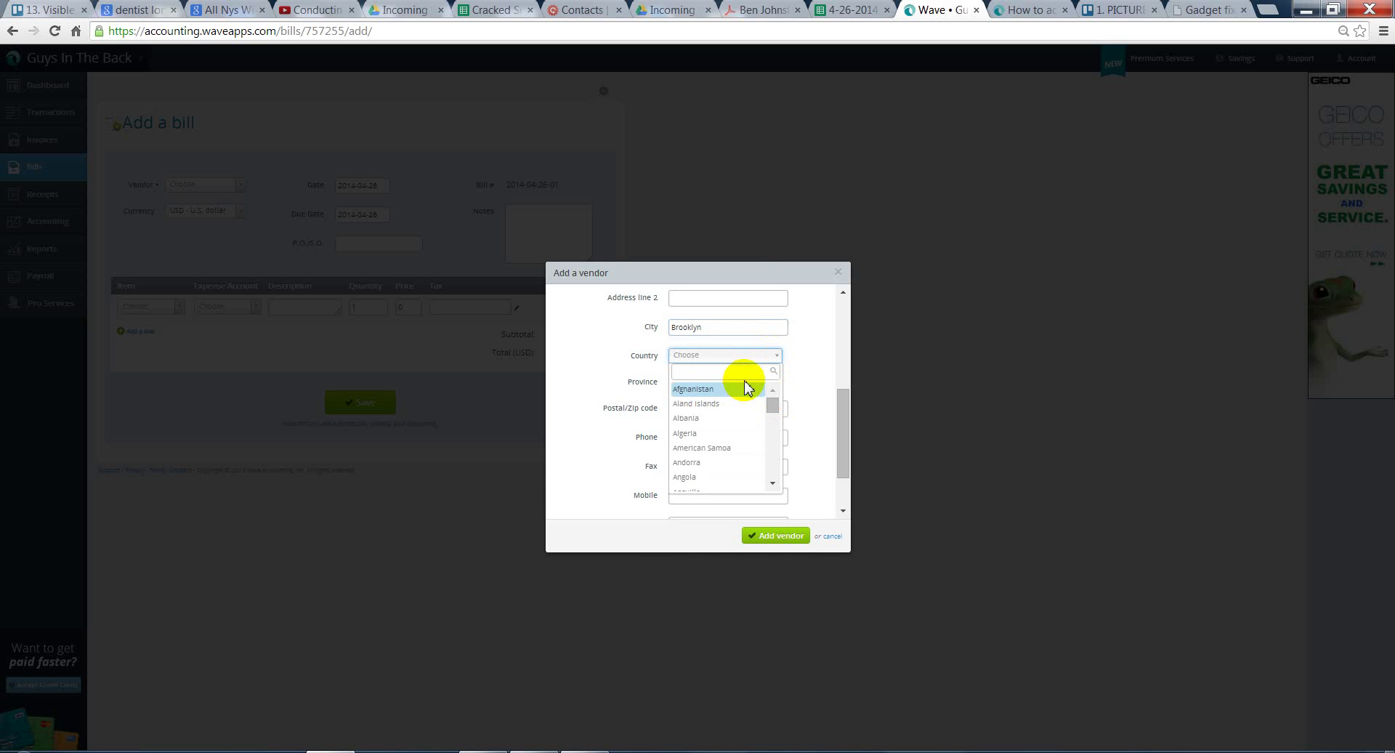
pyautogui.write('Unit')
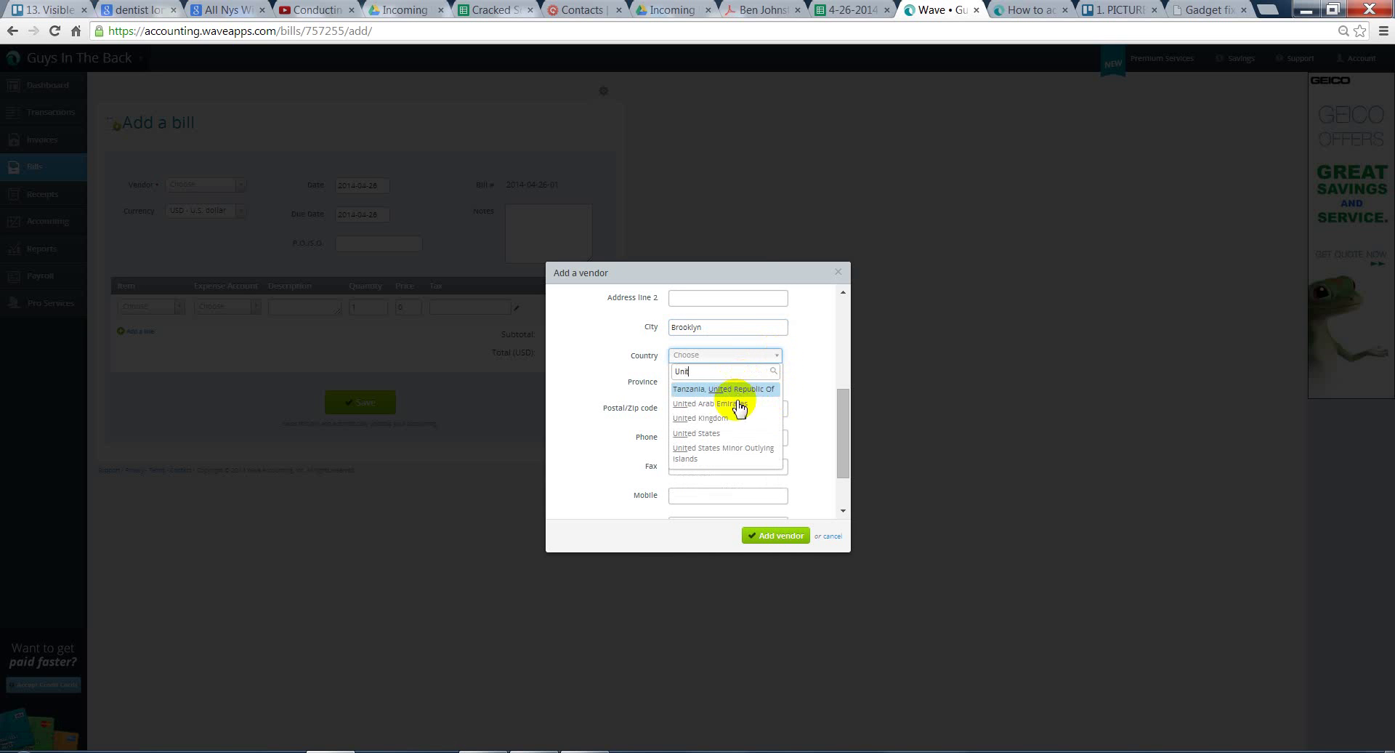
pyautogui.click(731, 434)
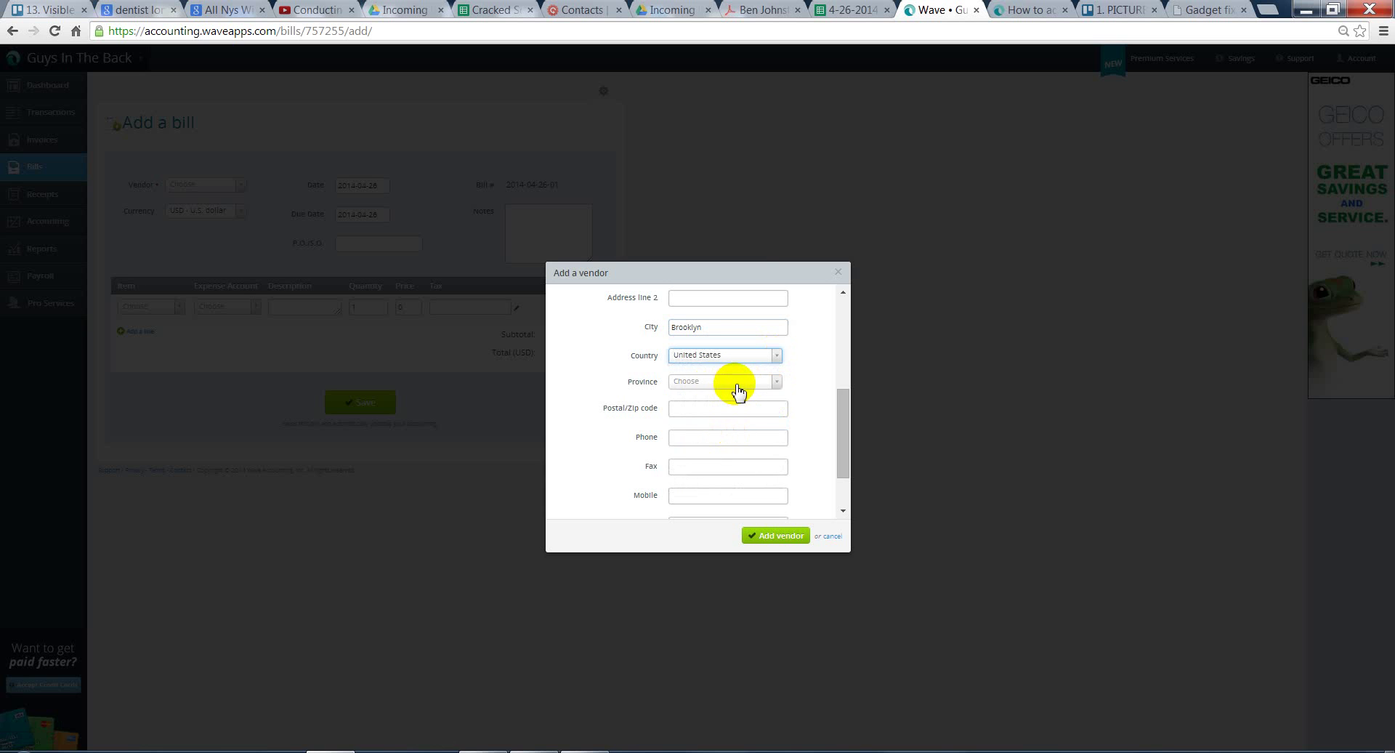
pyautogui.click(737, 385)
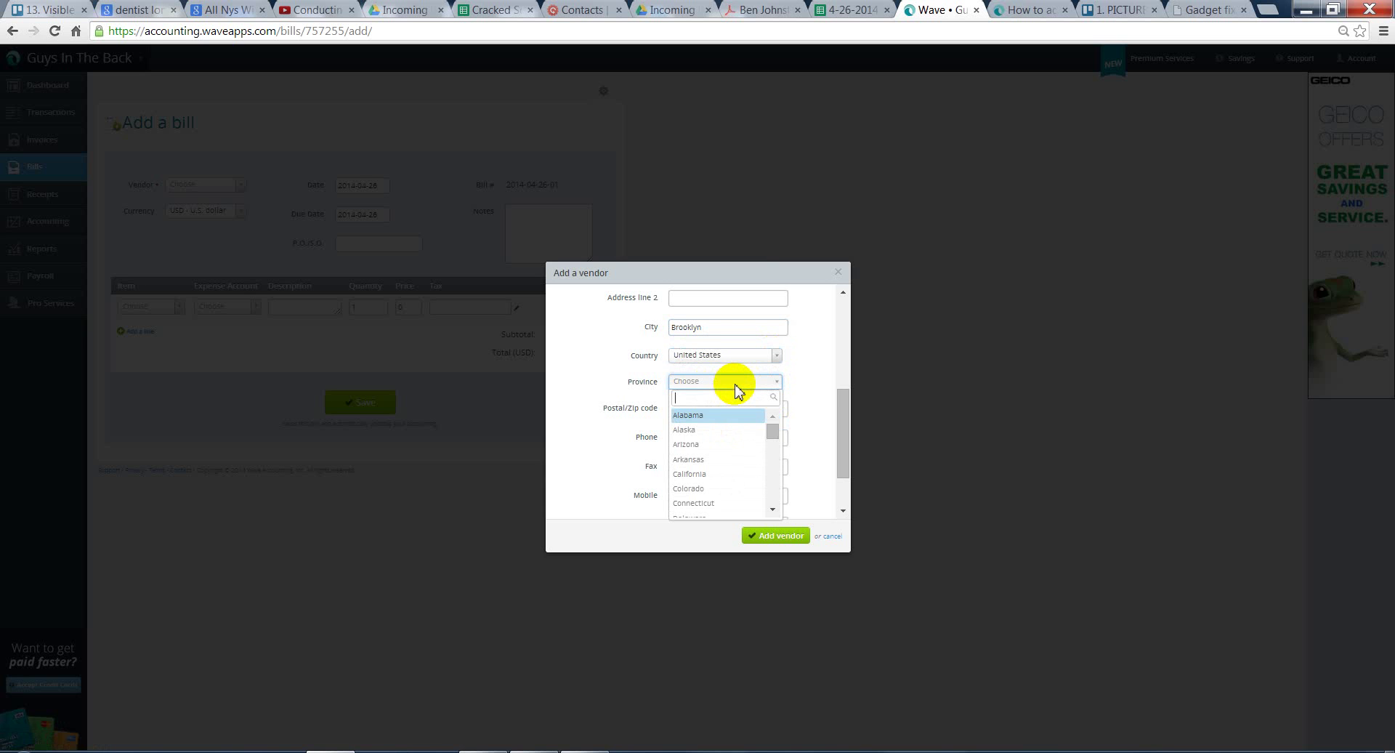
pyautogui.write('New')
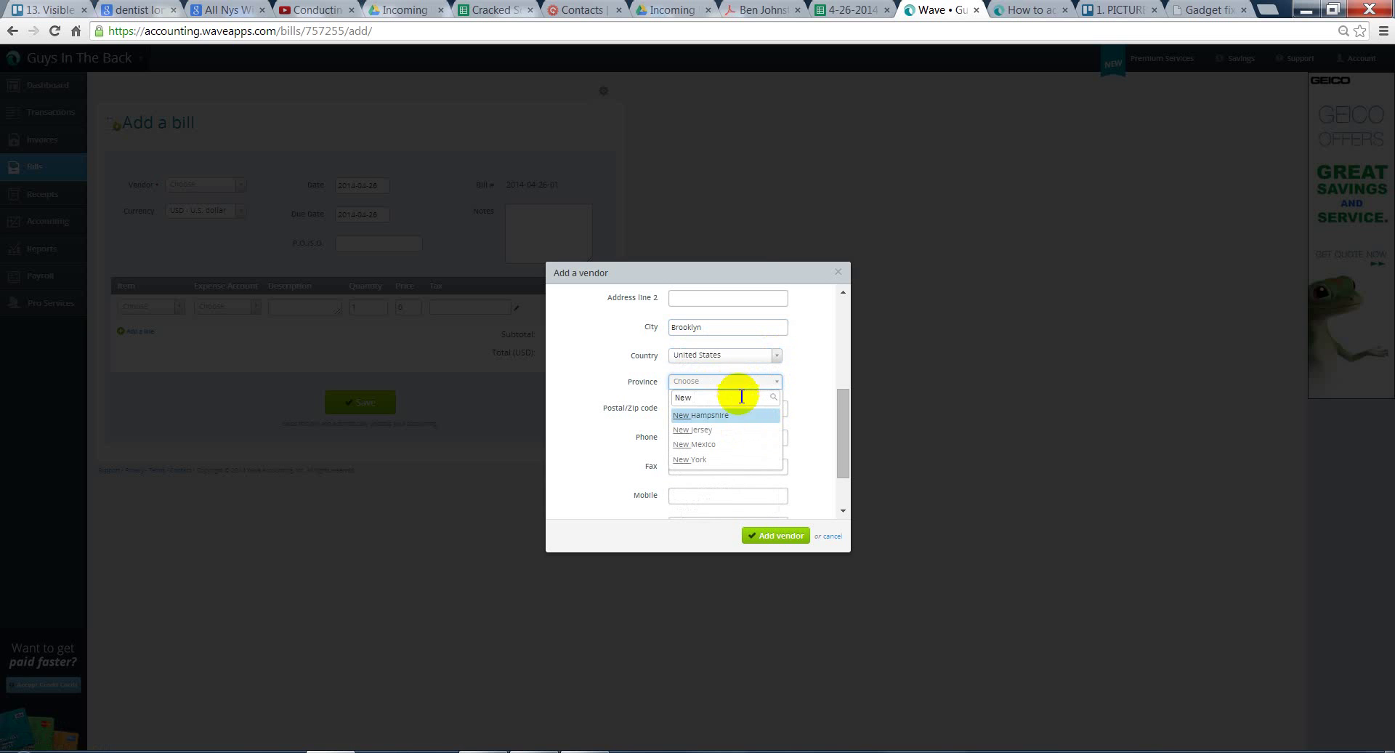
pyautogui.click(723, 460)
pyautogui.moveTo(847, 402); pyautogui.dragTo(841, 321)
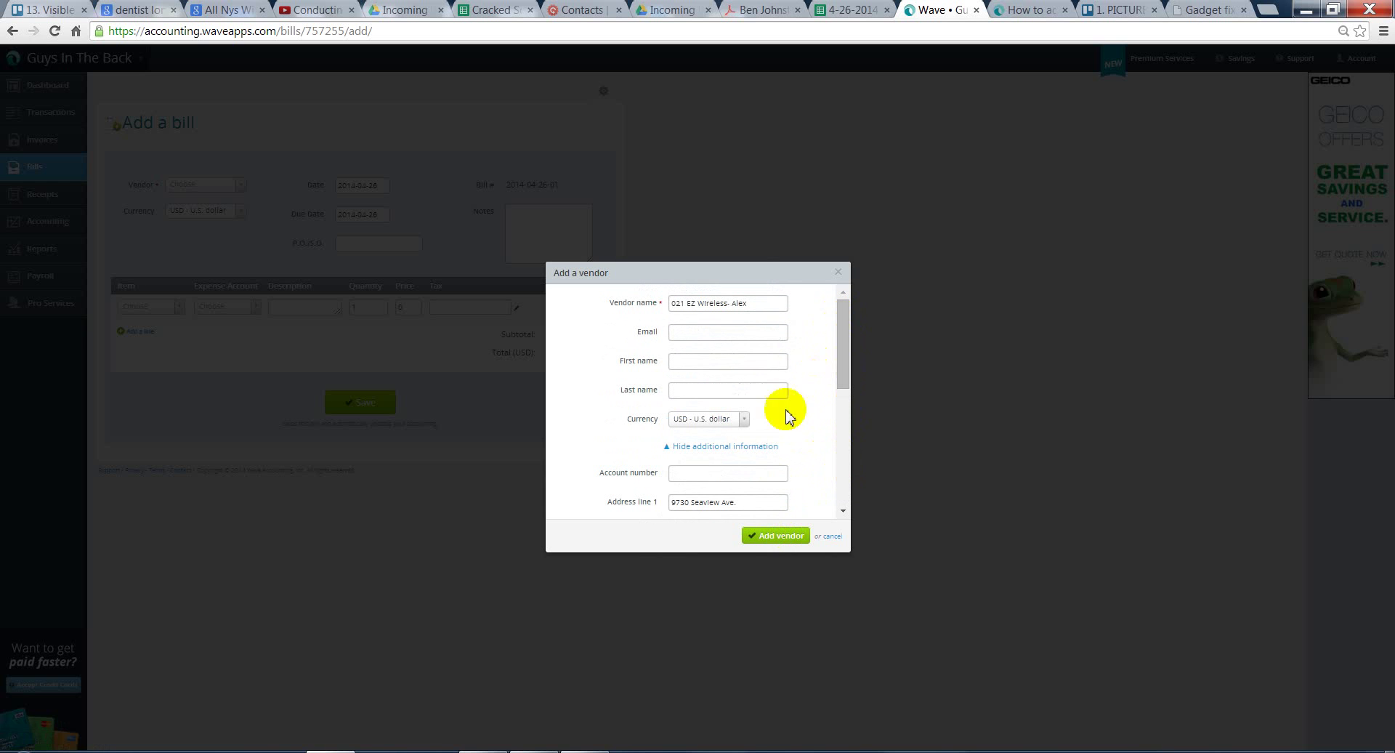
# - Save the EZ Wireless vendor so it's selected on the bill with its Brooklyn address
pyautogui.click(760, 539)
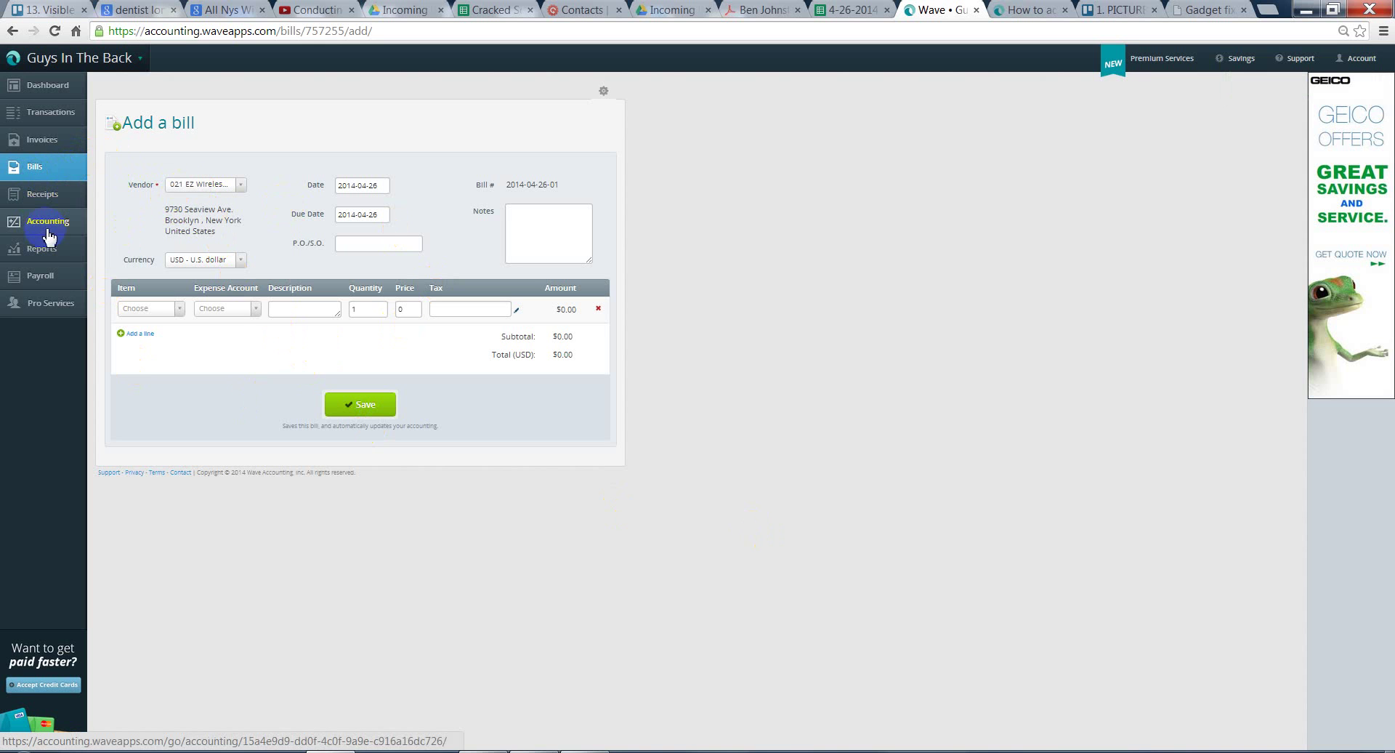
# - Confirm 021 EZ Wireless appears in the Vendors list, then begin a new bill
pyautogui.click(602, 91)
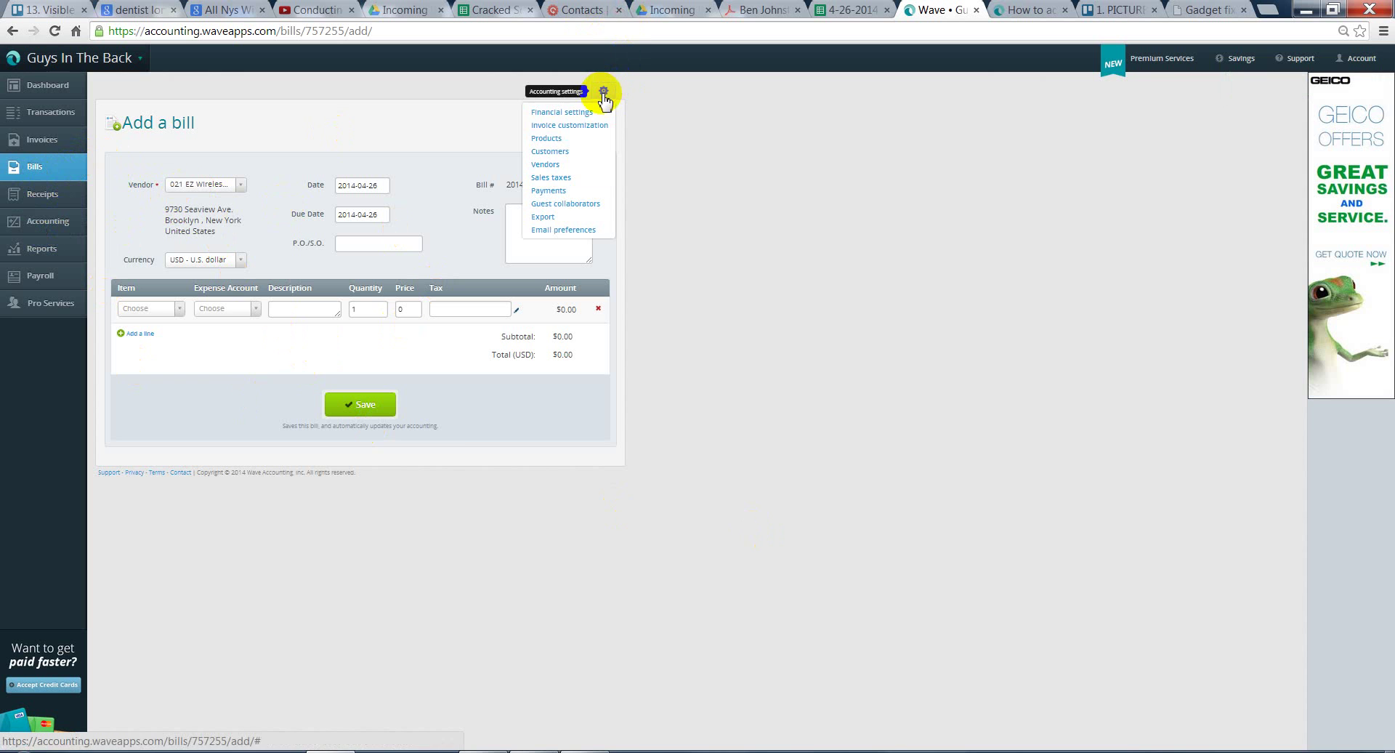
pyautogui.click(570, 164)
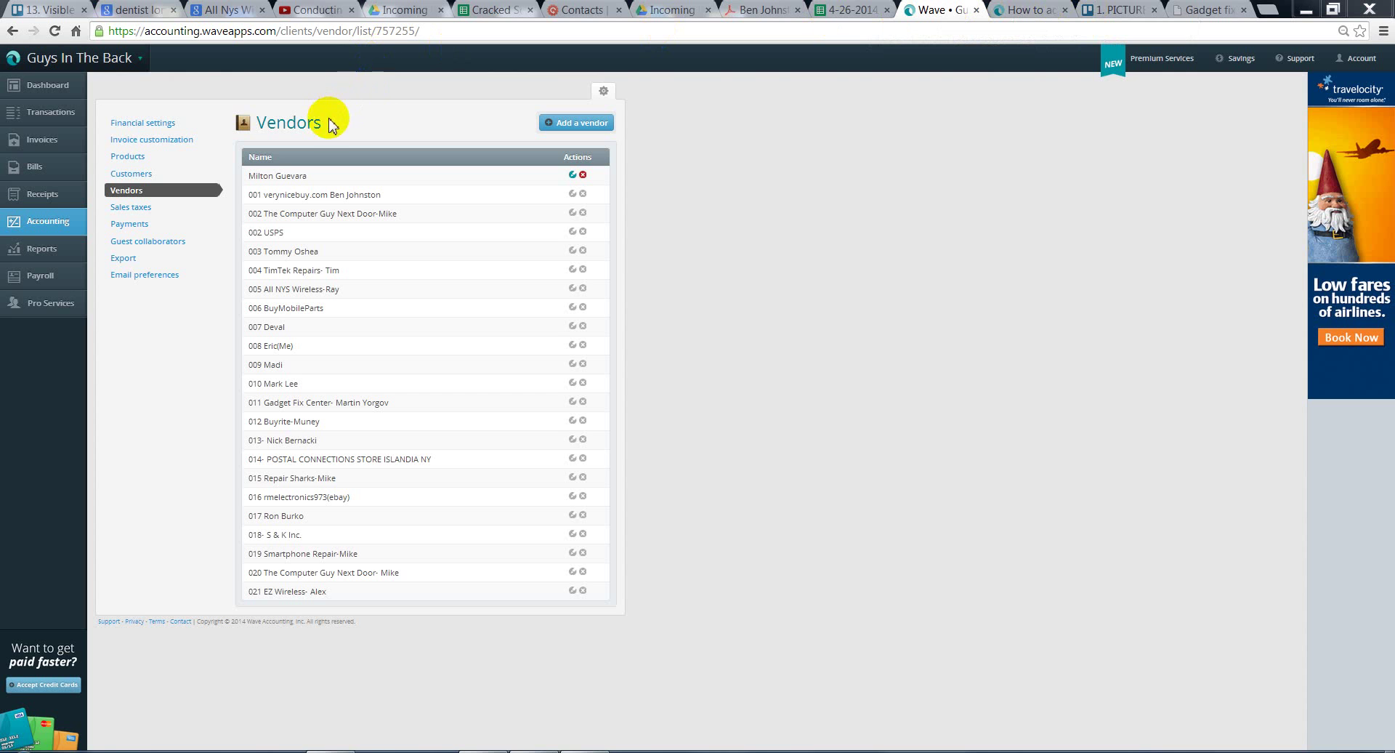
pyautogui.click(60, 176)
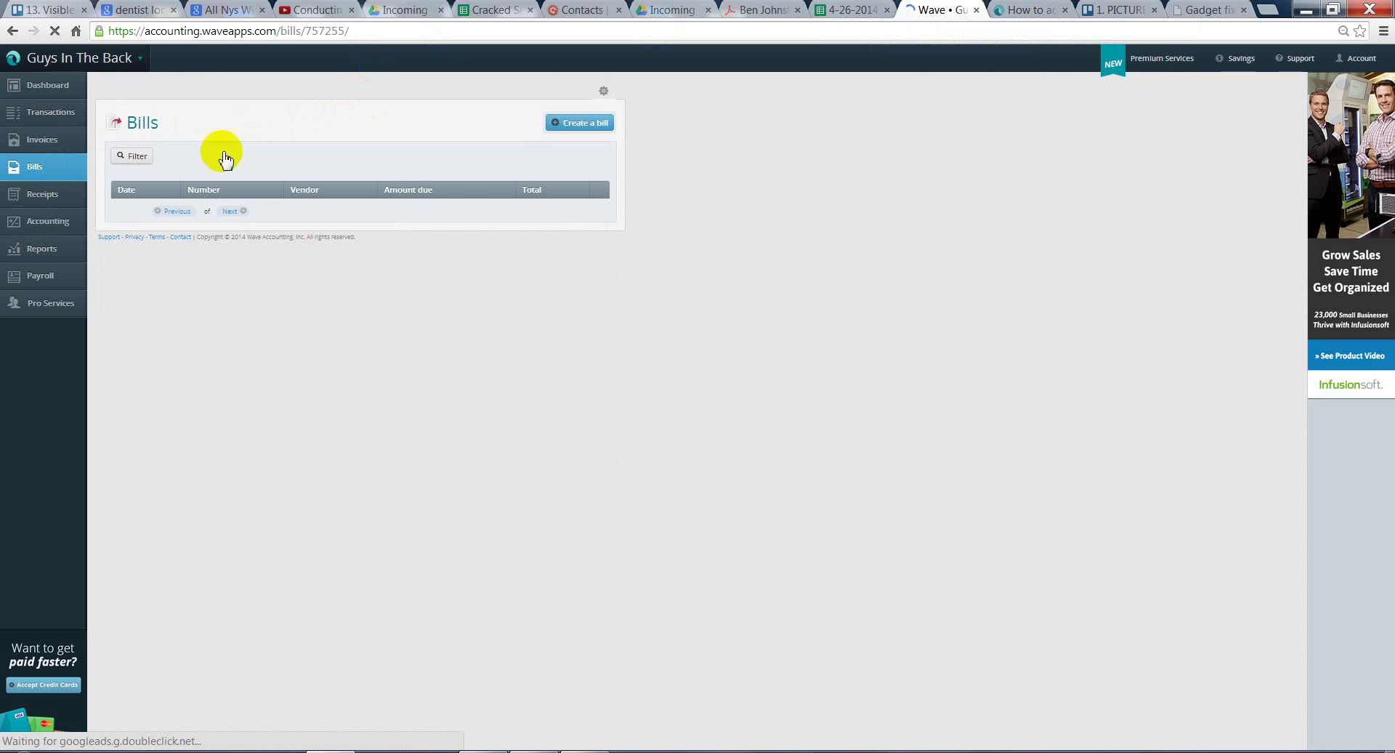
pyautogui.click(568, 125)
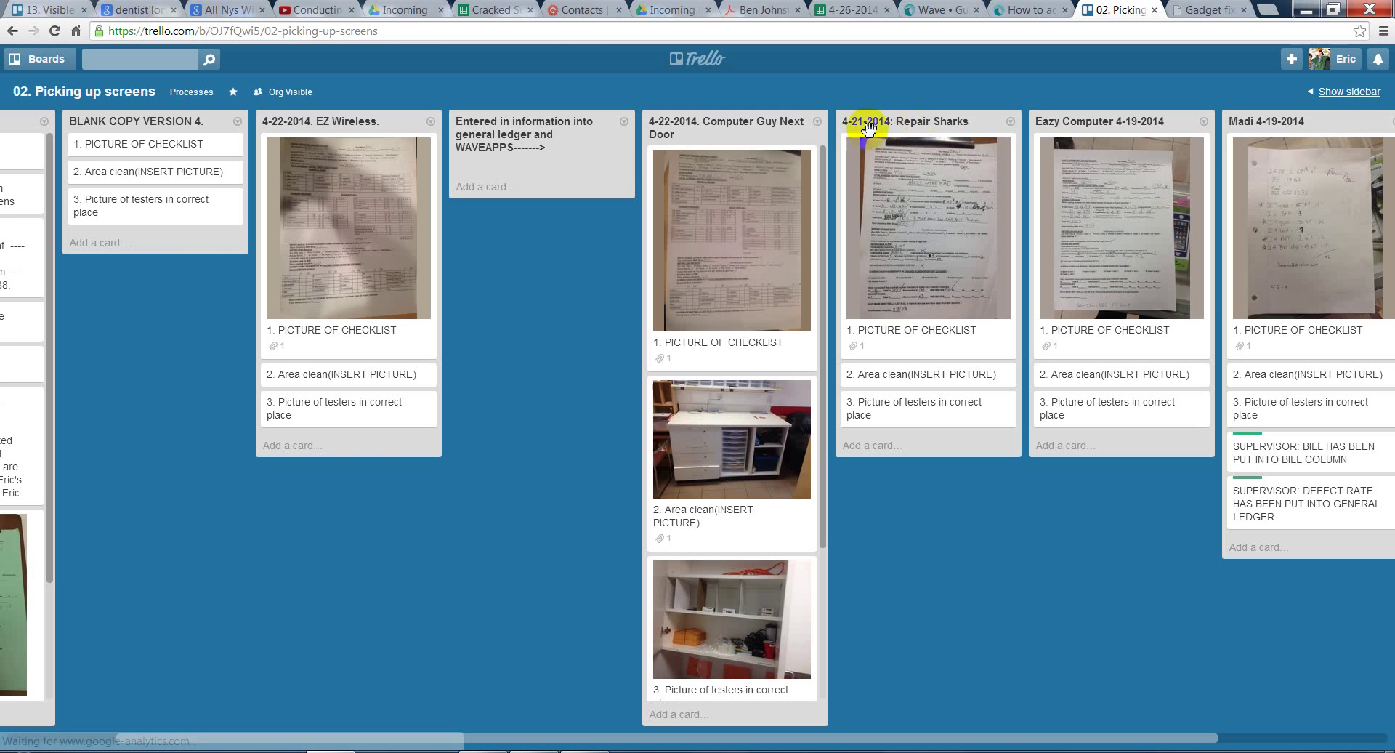
# - Enlarge the checklist photo attached to the 1. PICTURE OF CHECKLIST card
pyautogui.click(747, 220)
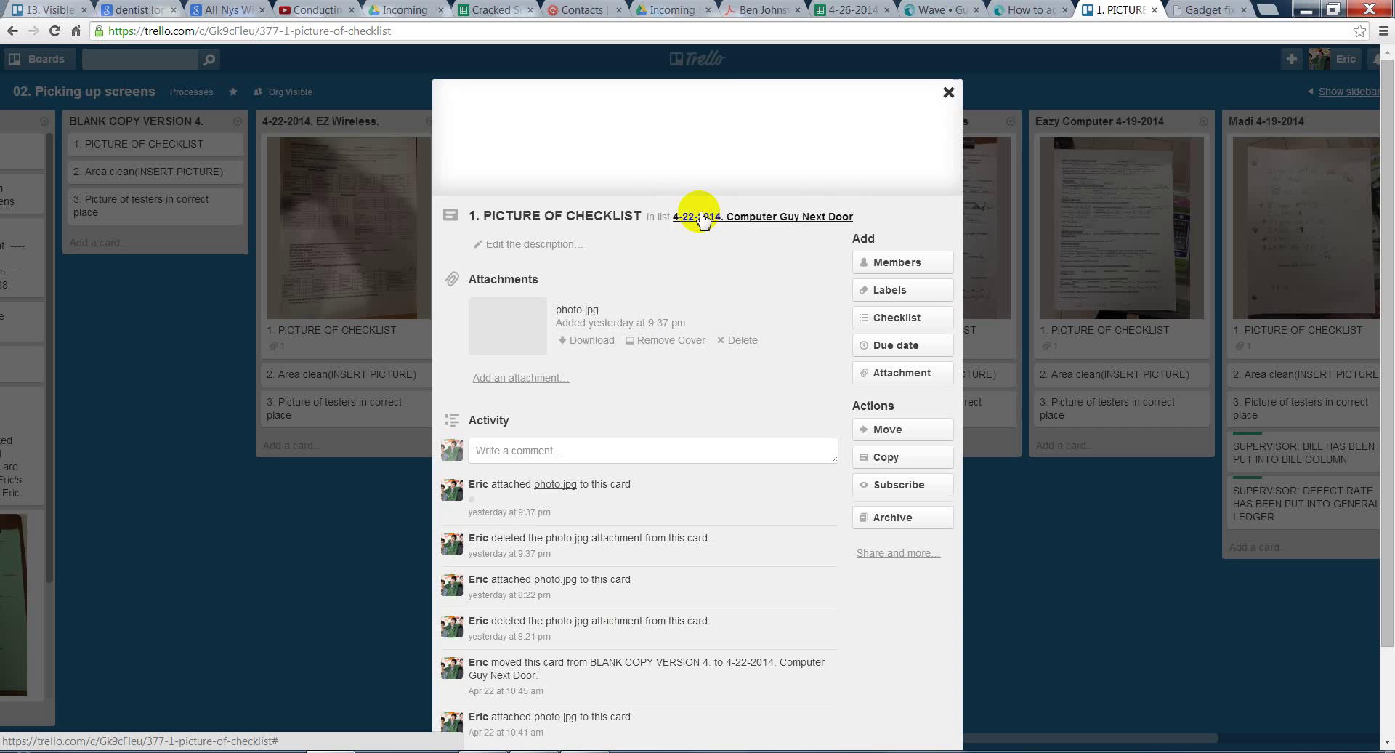
pyautogui.click(514, 314)
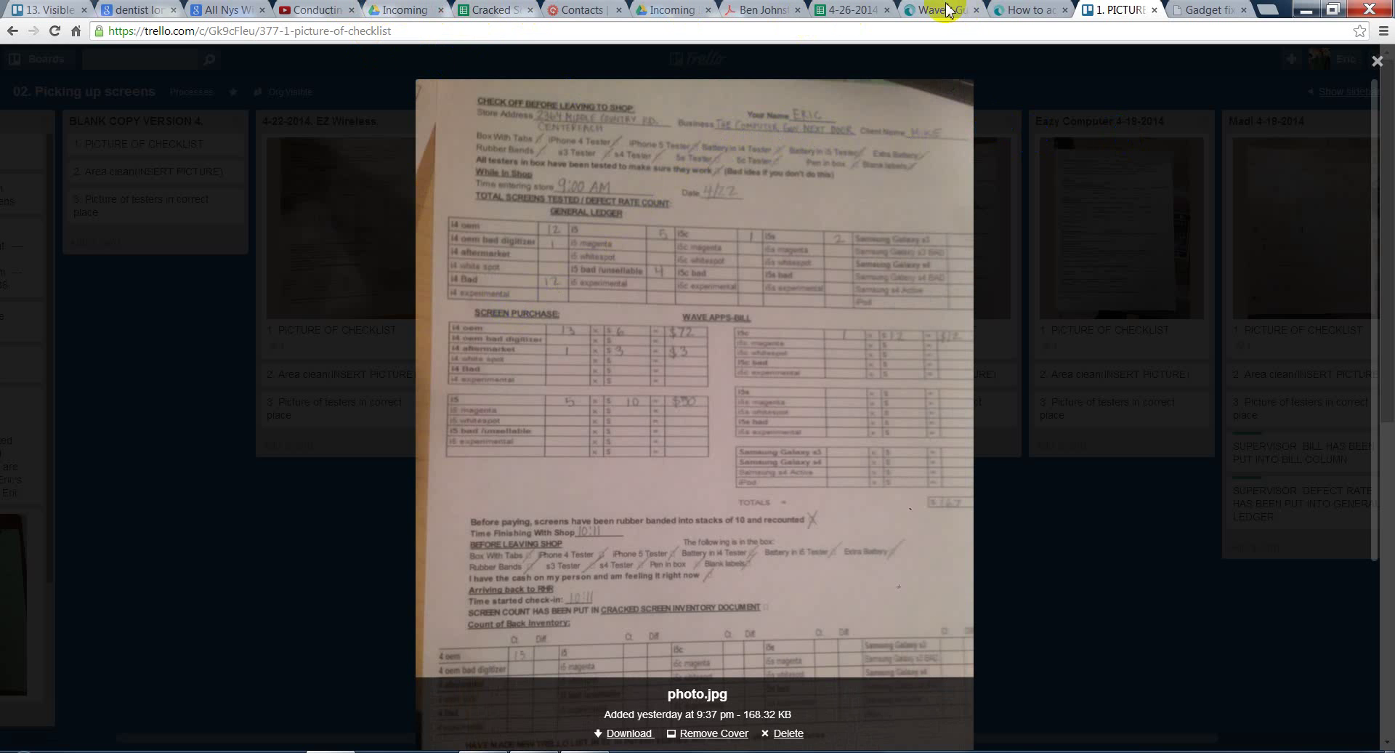
pyautogui.click(945, 9)
# - Search 'Th' in the bill's Vendor field and pick 020 The Computer Guy Next Door
pyautogui.click(1037, 9)
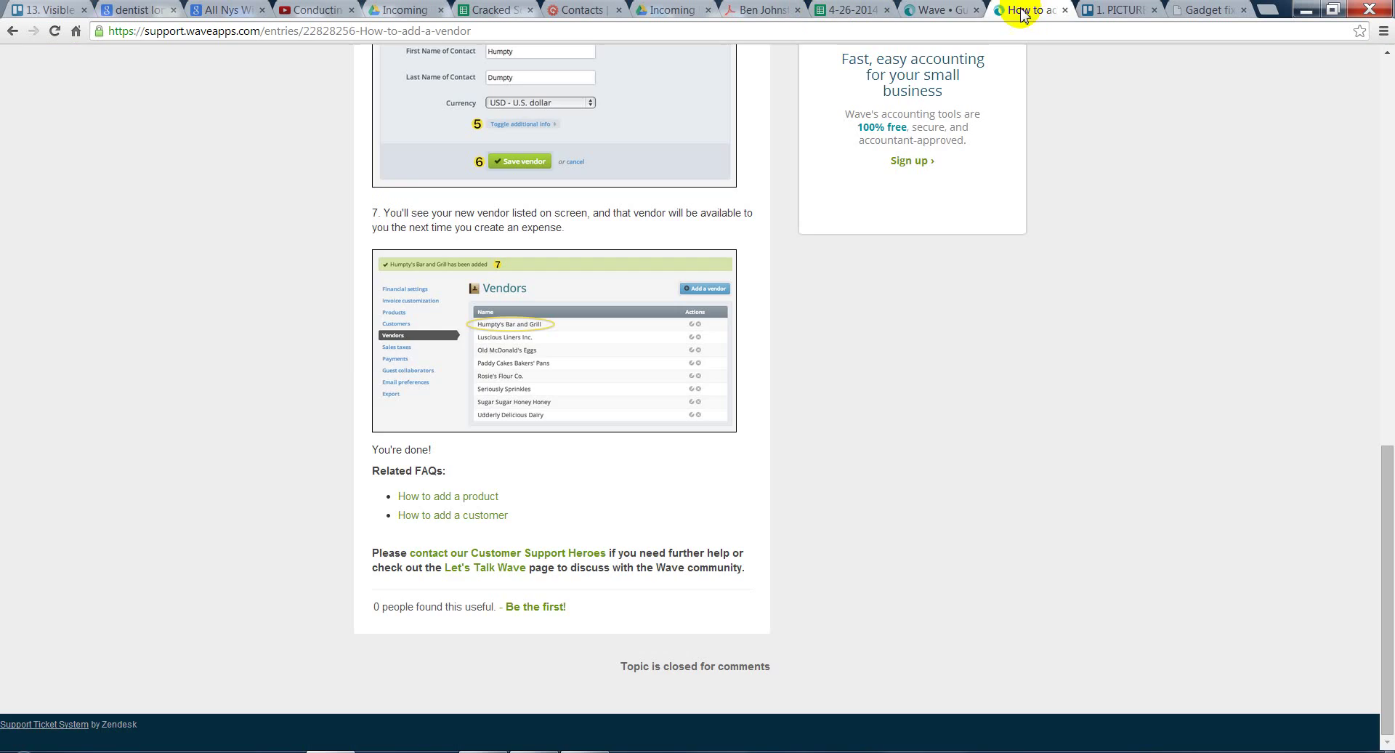
pyautogui.click(908, 13)
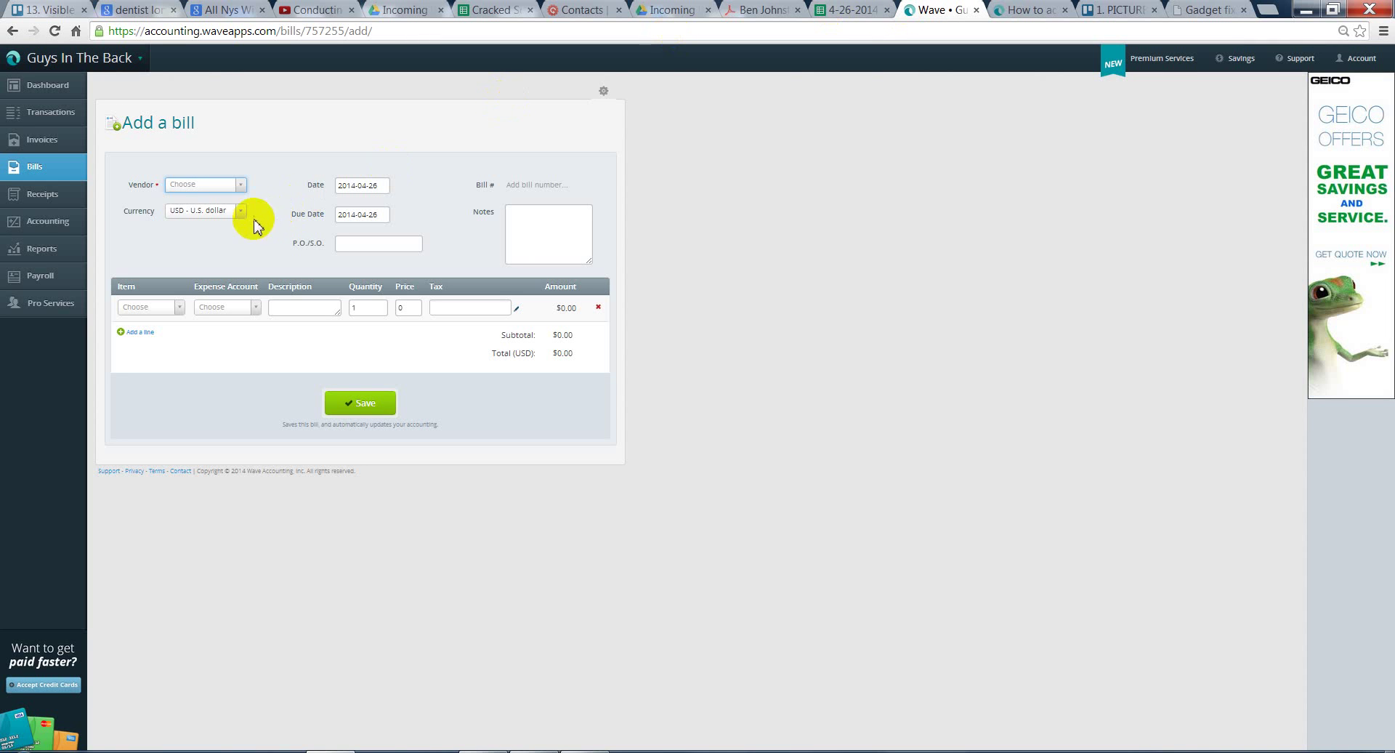
pyautogui.click(228, 195)
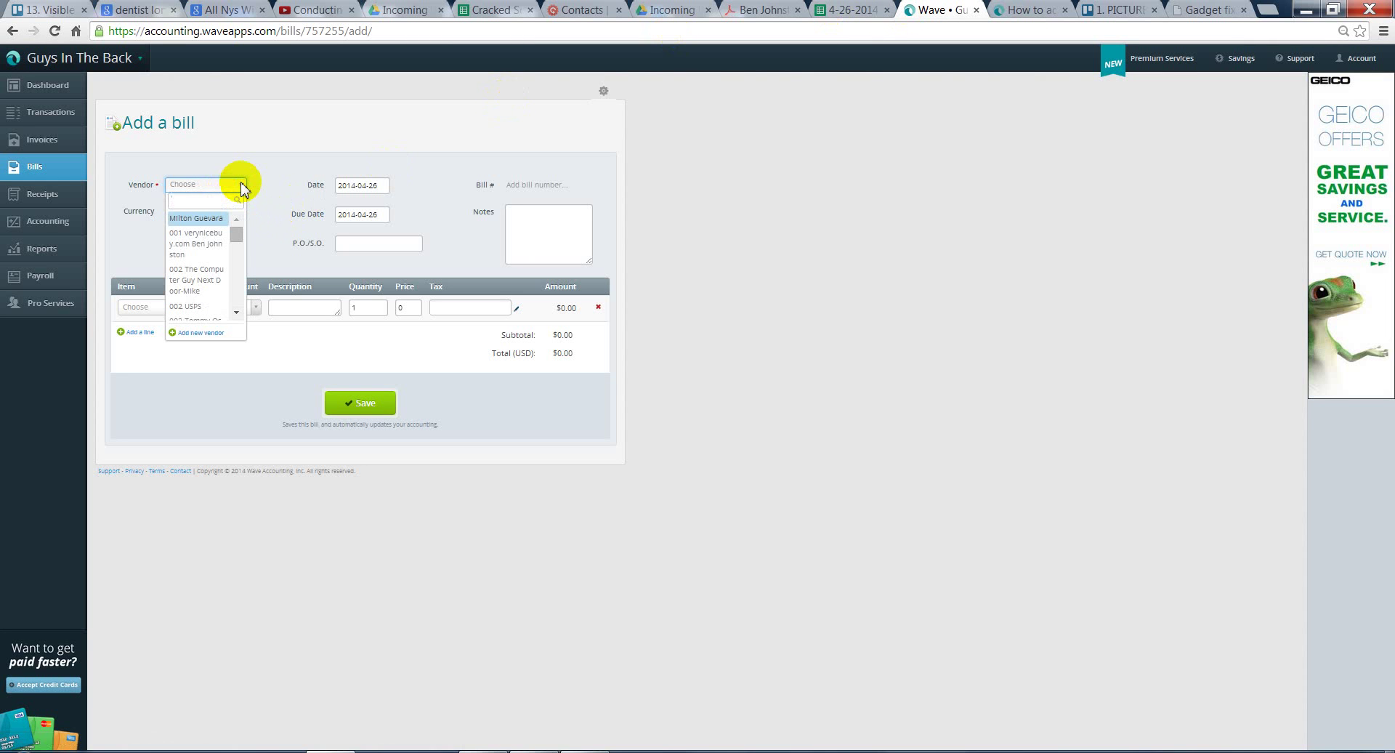
pyautogui.write('The Com')
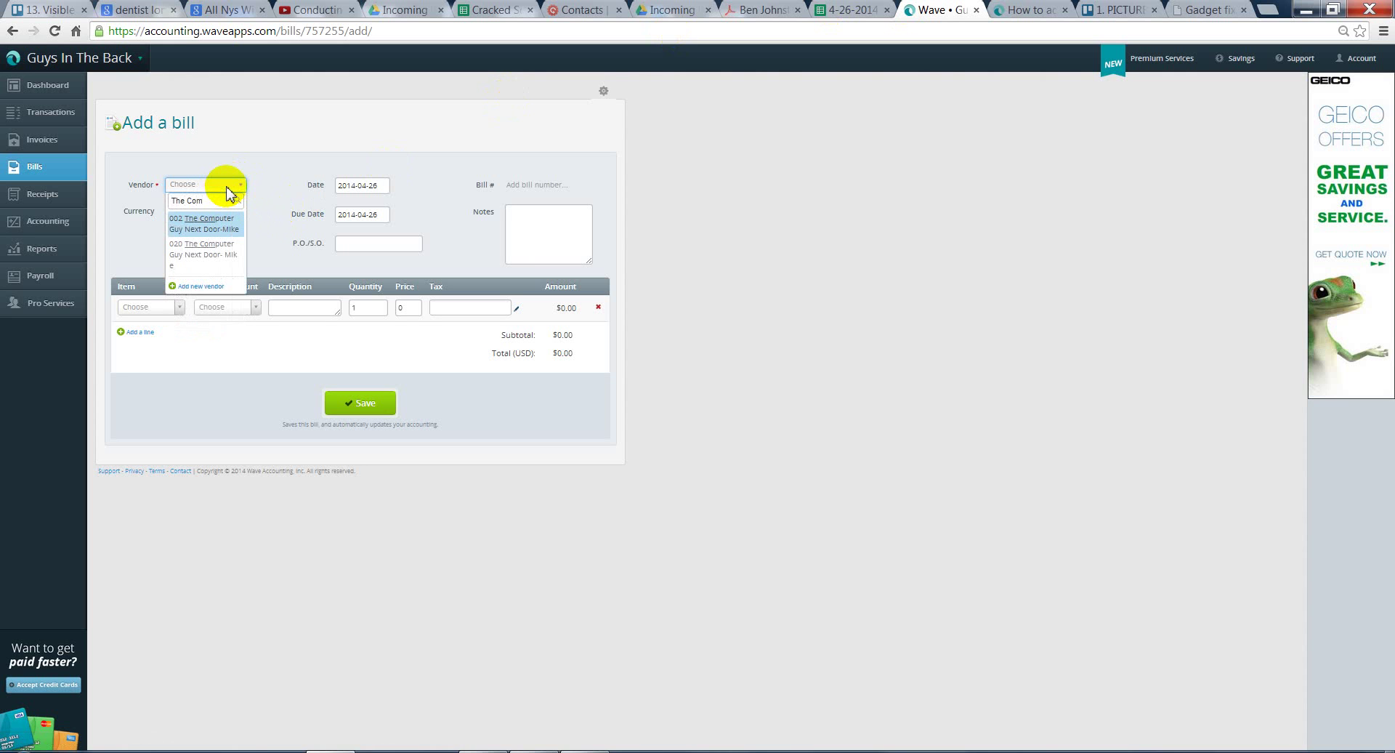
pyautogui.click(214, 268)
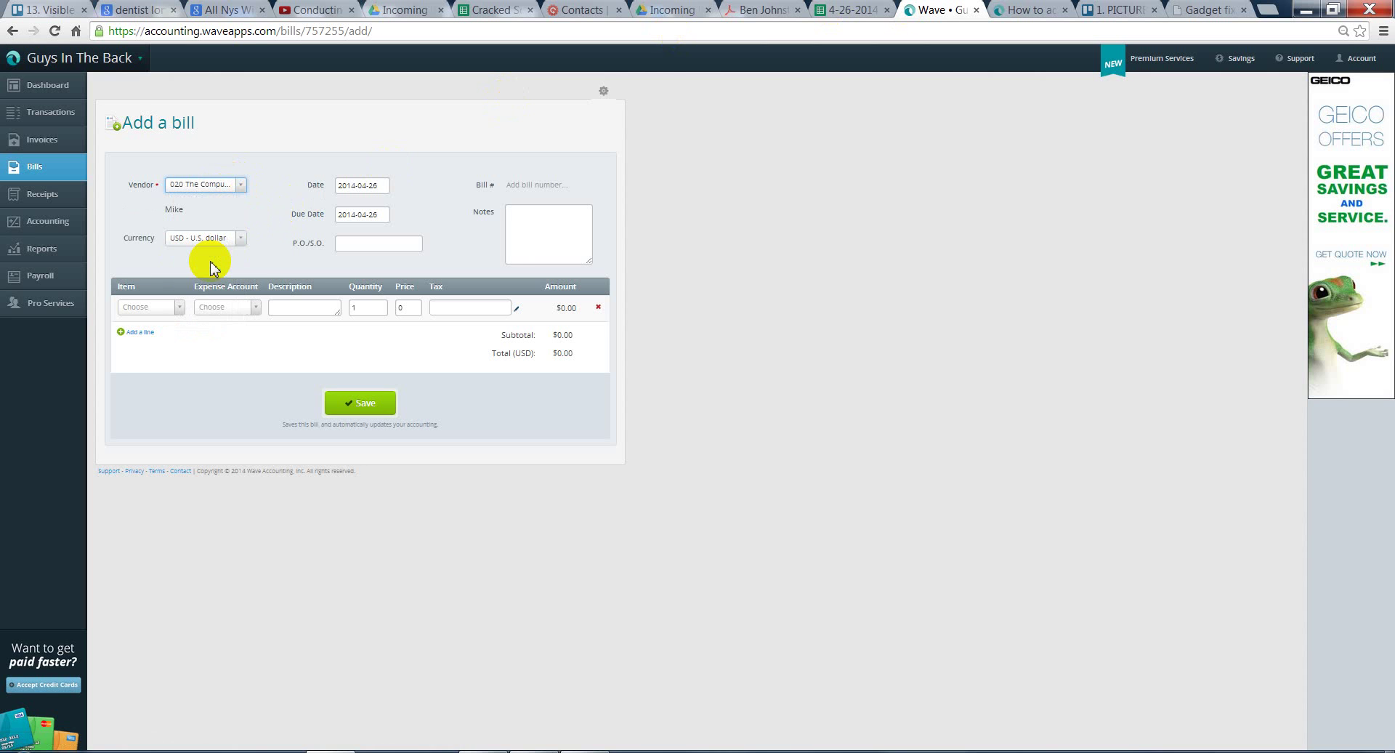